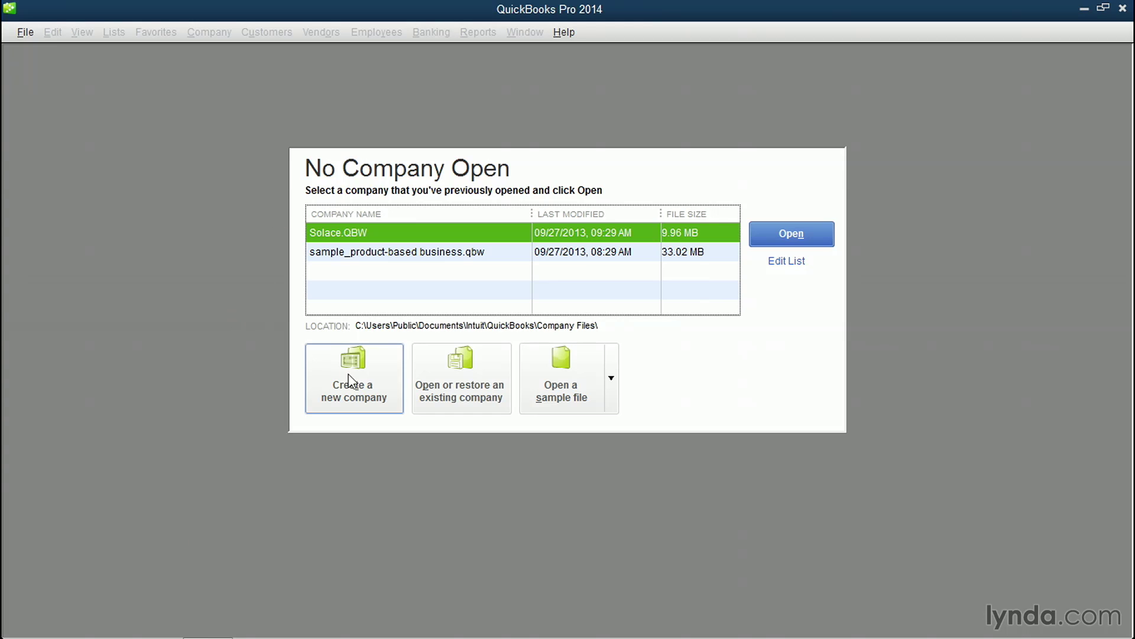
Step: Start a new company file using the detailed Advanced Setup interview
left_click(379, 375)
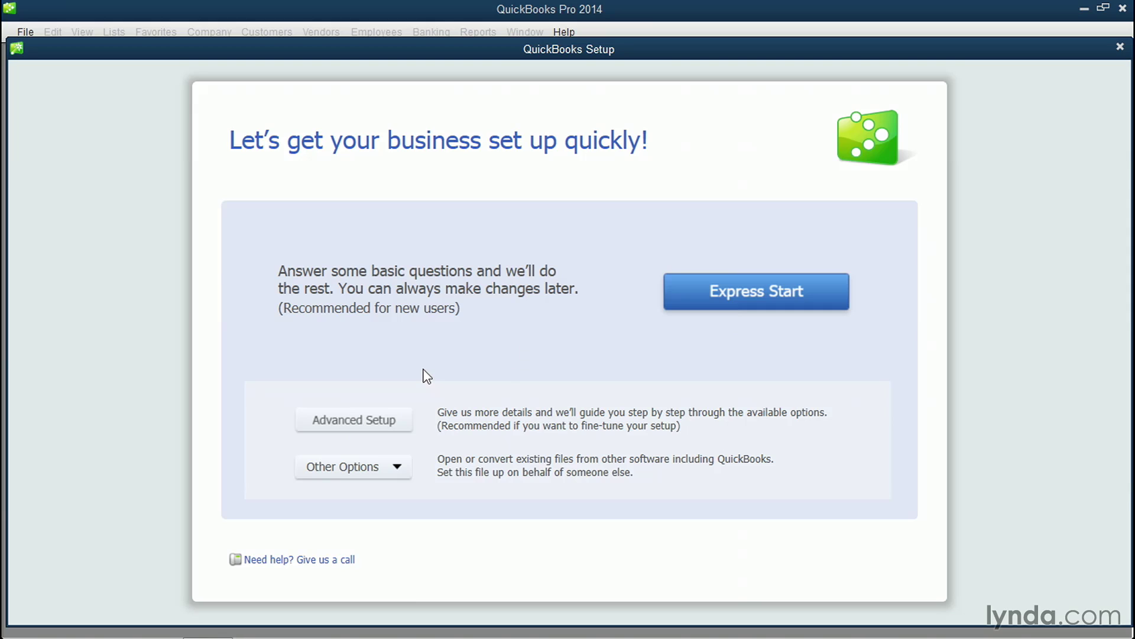
left_click(353, 424)
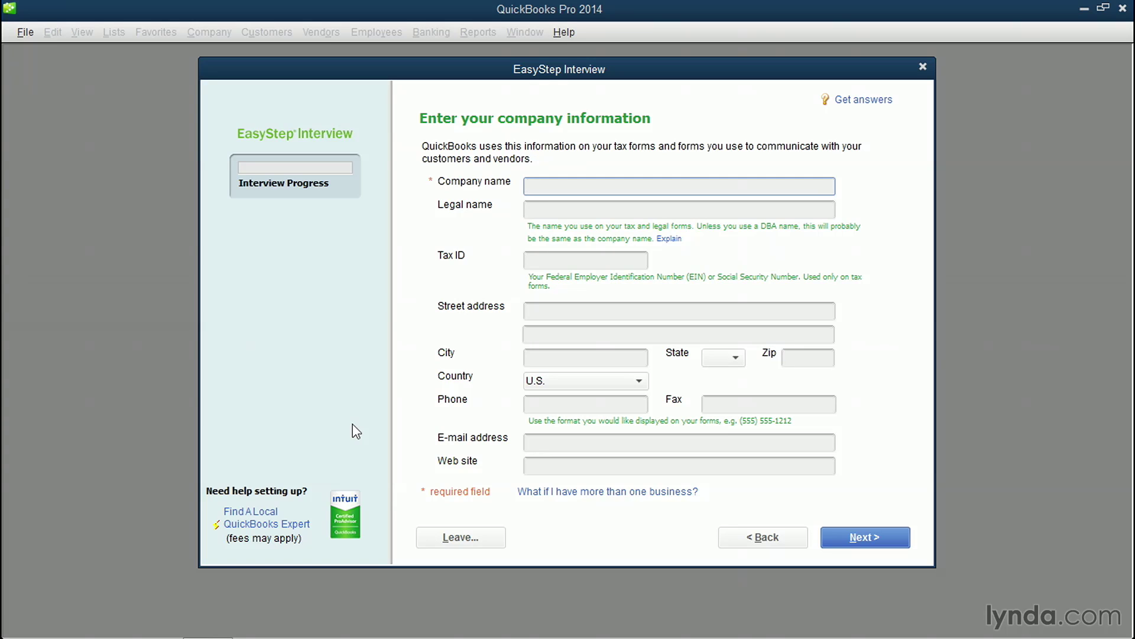
Step: Enter Two Trees Olive Oil as the company name and legal name
type("Two Trees Olive Oil")
key("Tab")
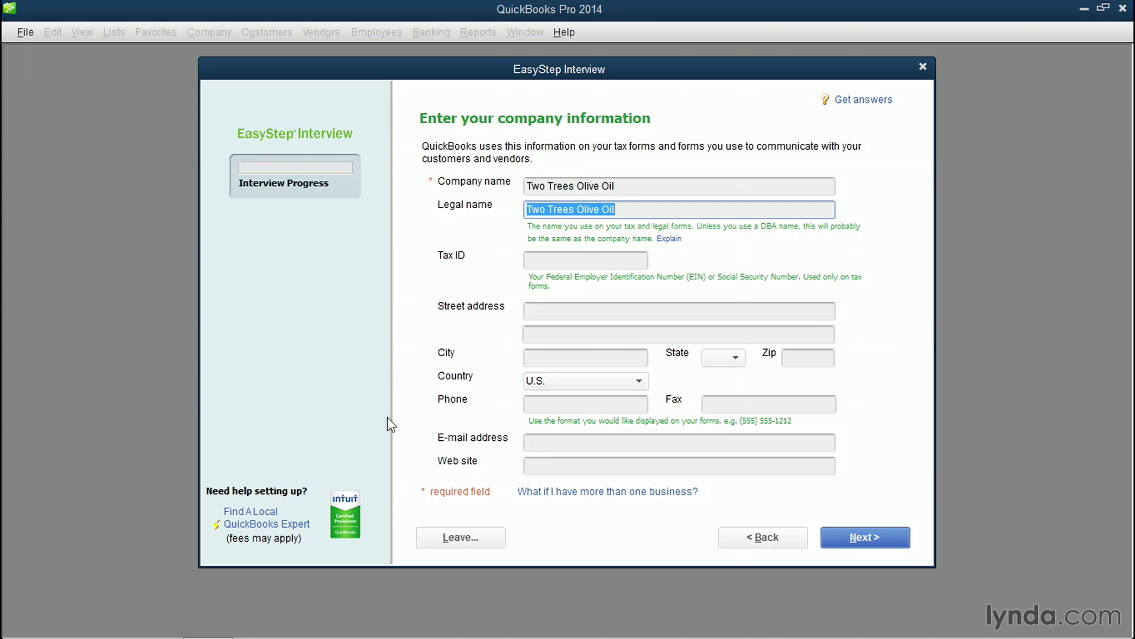
left_click(572, 261)
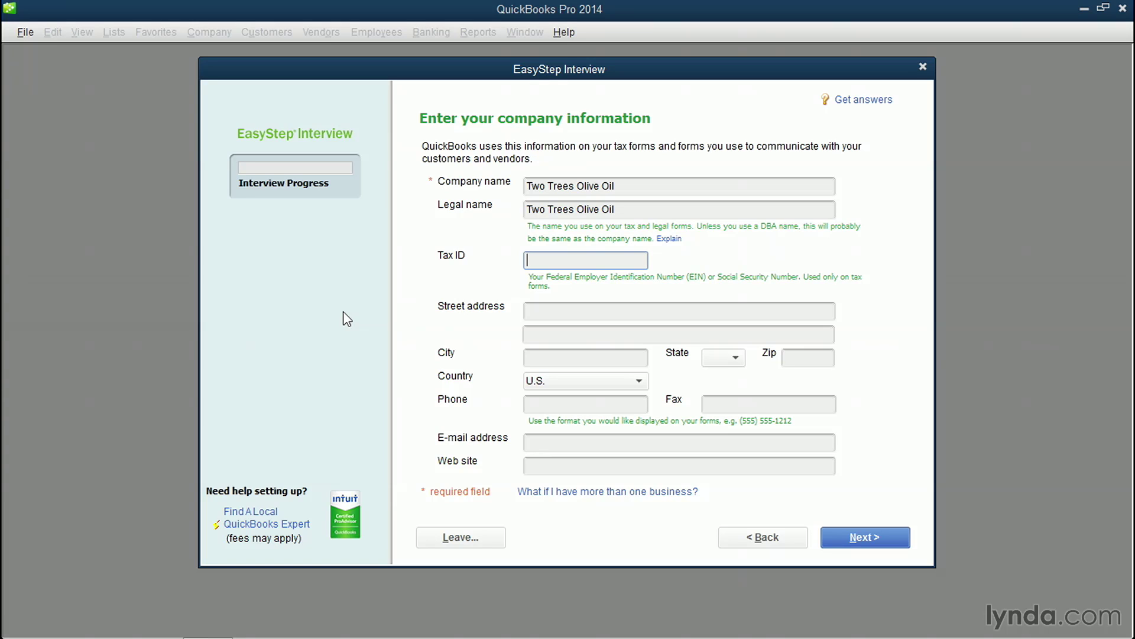
left_click(554, 311)
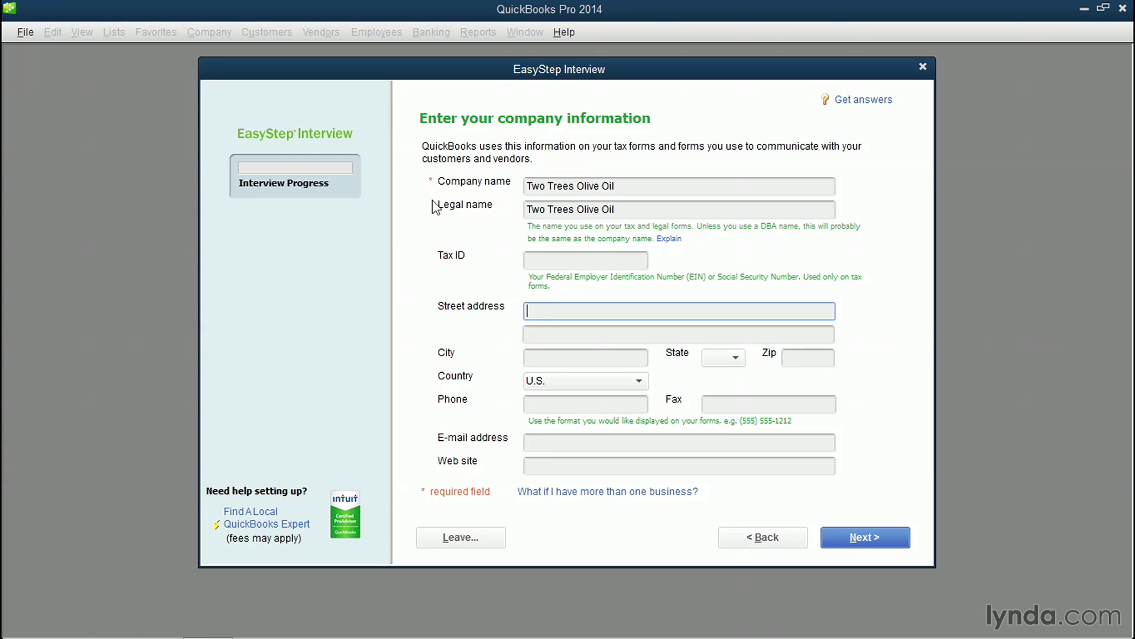
left_click(580, 445)
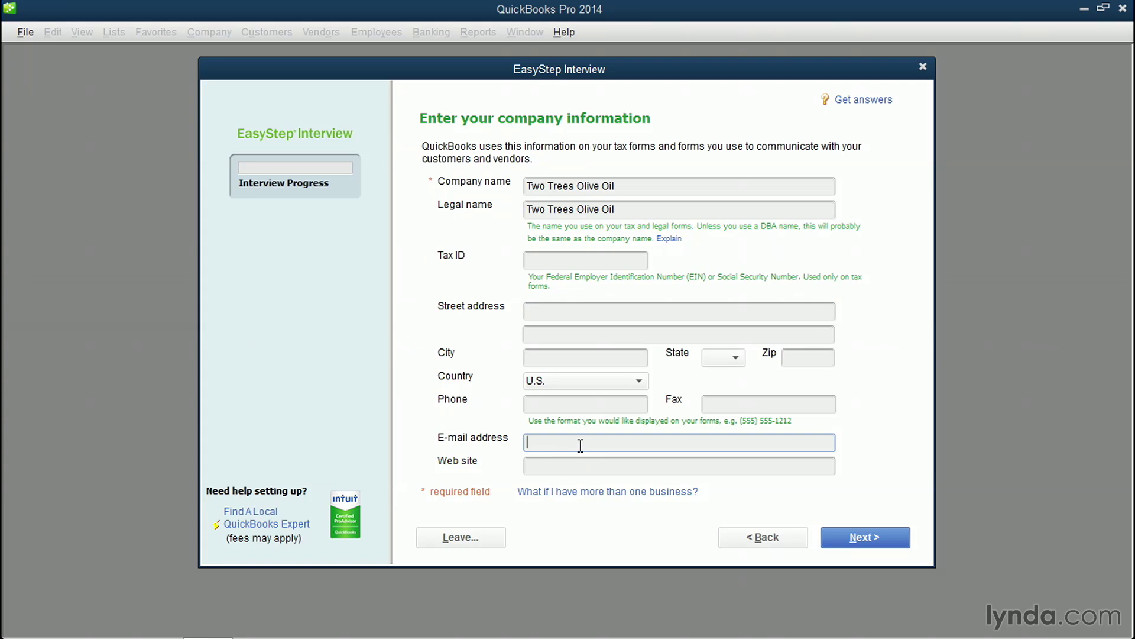
key("Tab")
type("www.two")
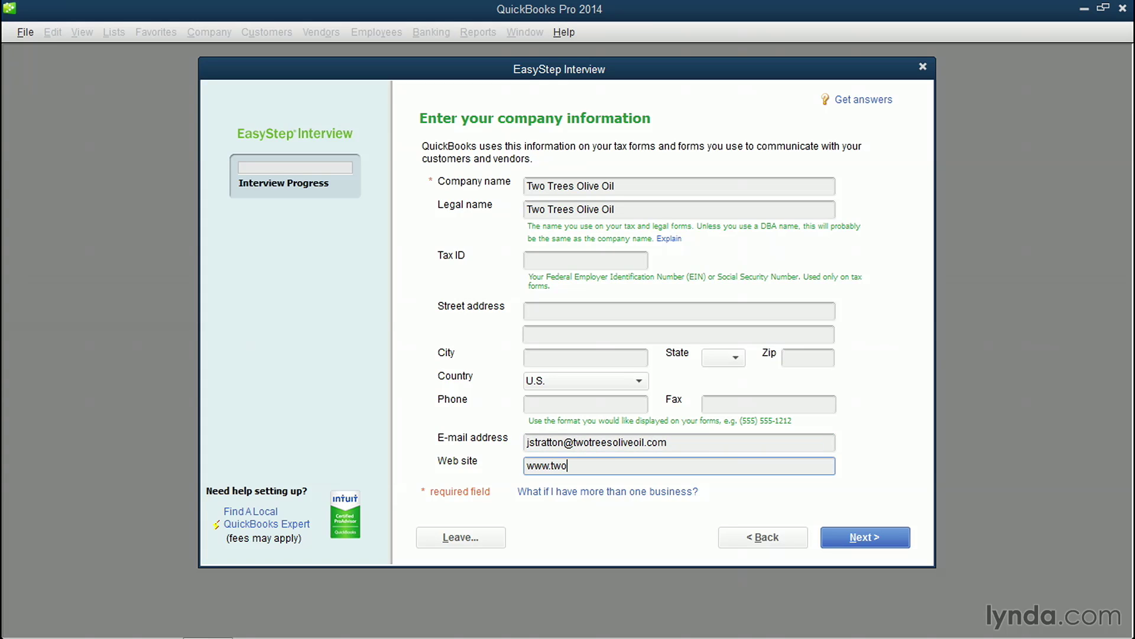
type("treesoliveoil.com")
left_click(882, 535)
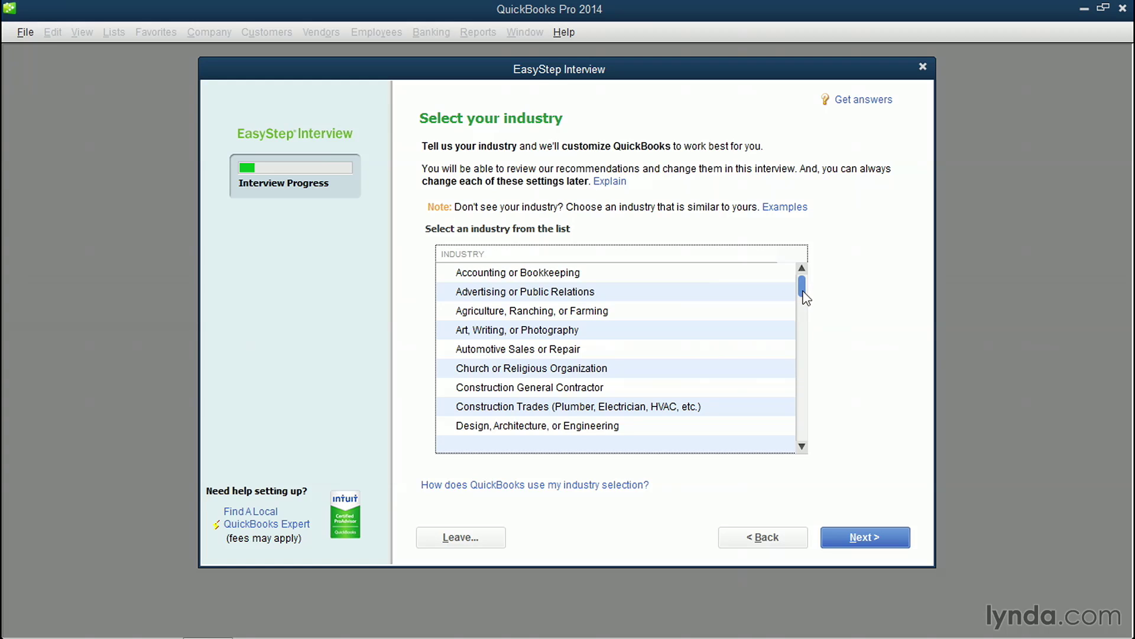
Step: Pick General Product-based Business from the industry list
left_click_drag(805, 297, 808, 437)
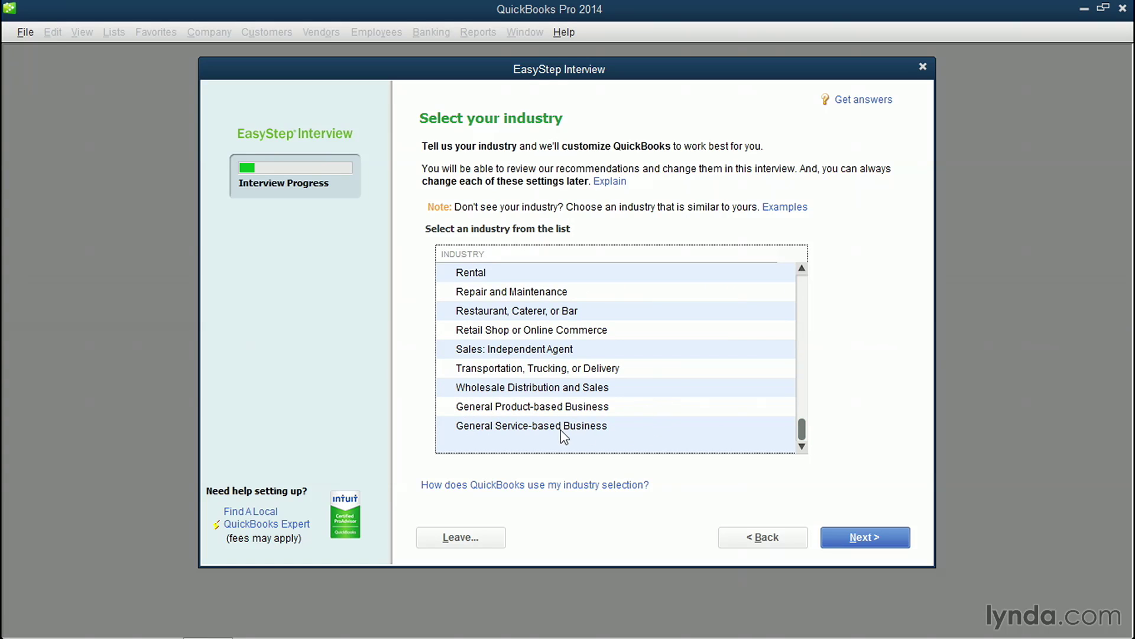
left_click(671, 411)
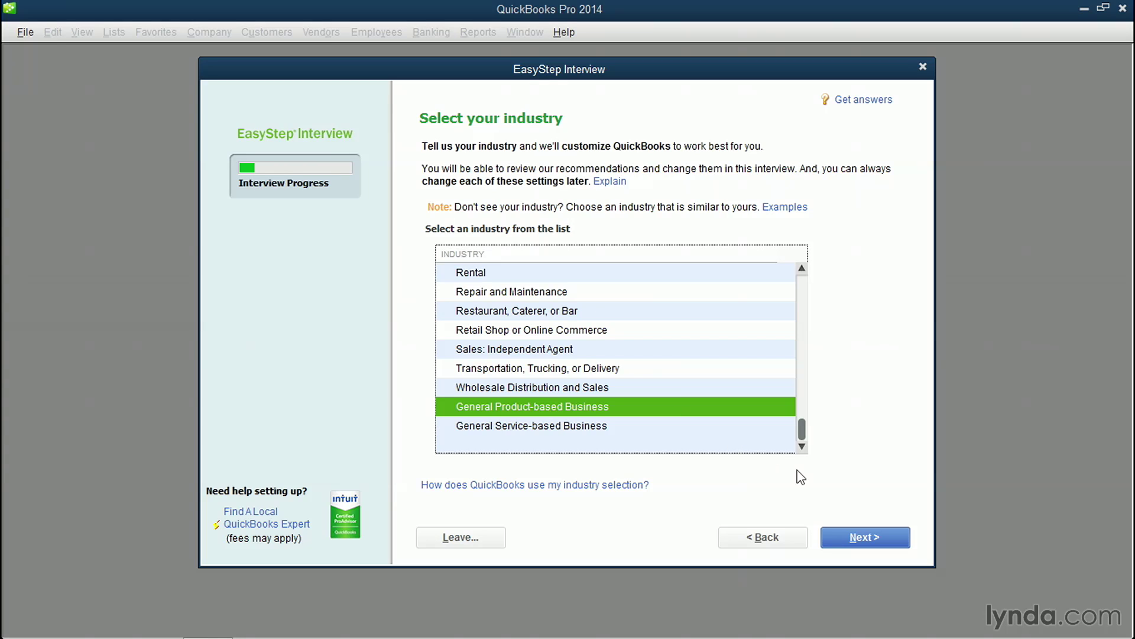
left_click(895, 539)
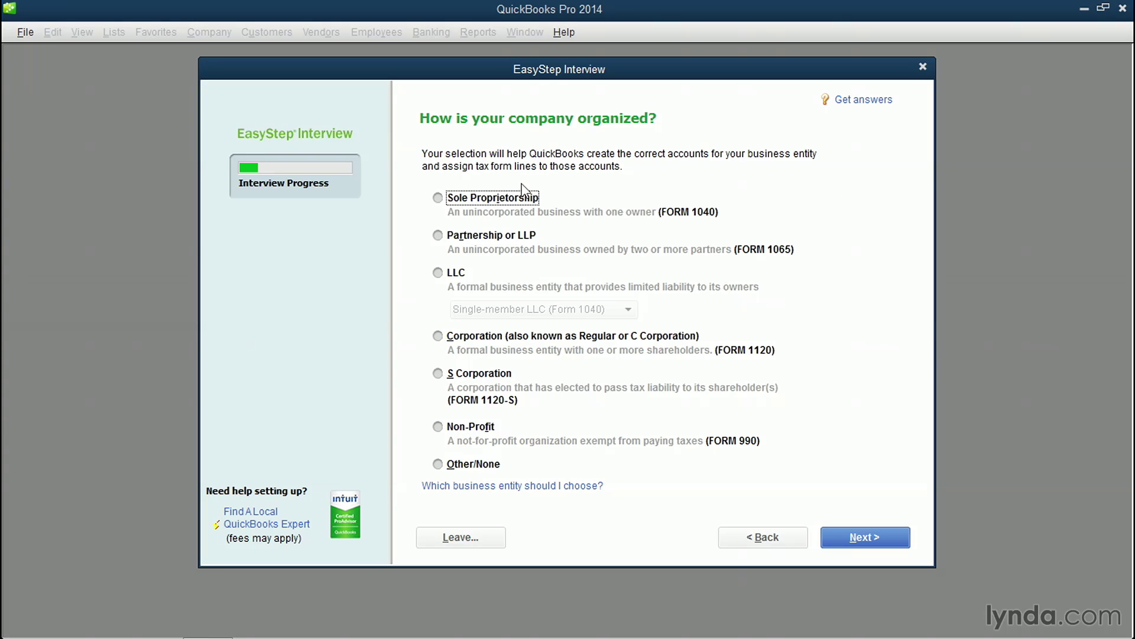
Step: Set the company type to Sole Proprietorship with a January fiscal year start
left_click(436, 199)
left_click(855, 538)
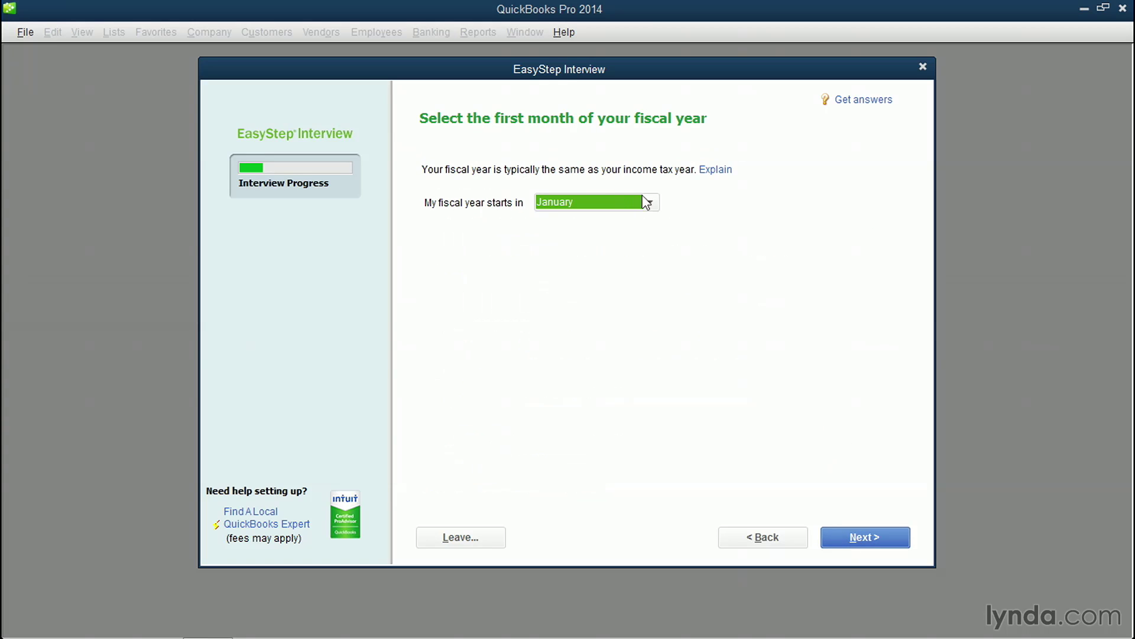
left_click(649, 202)
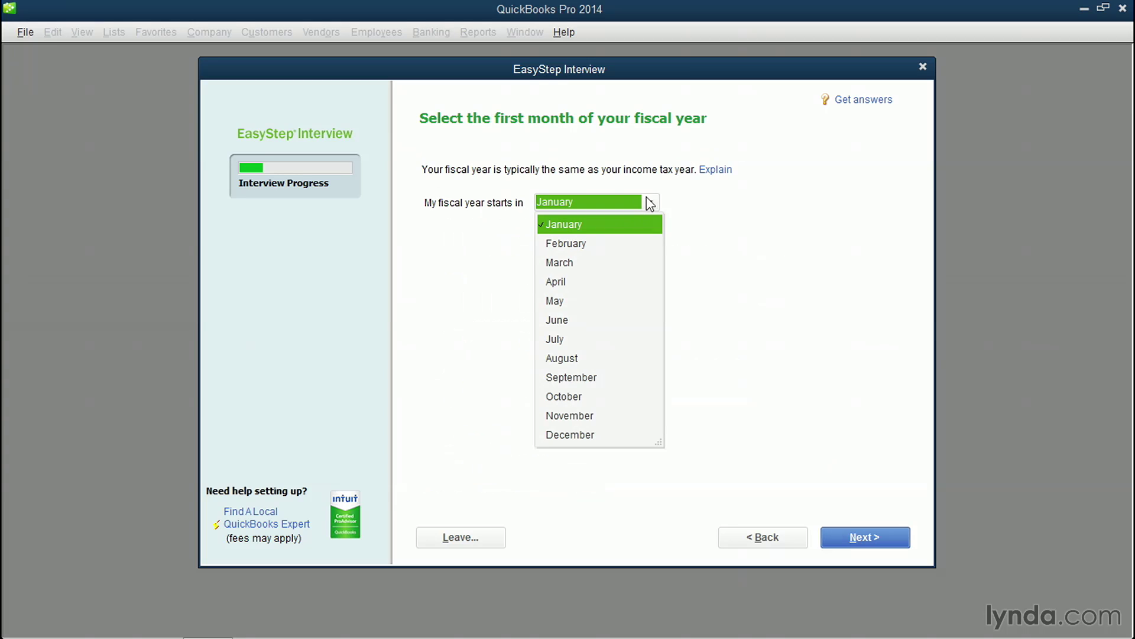
left_click(741, 227)
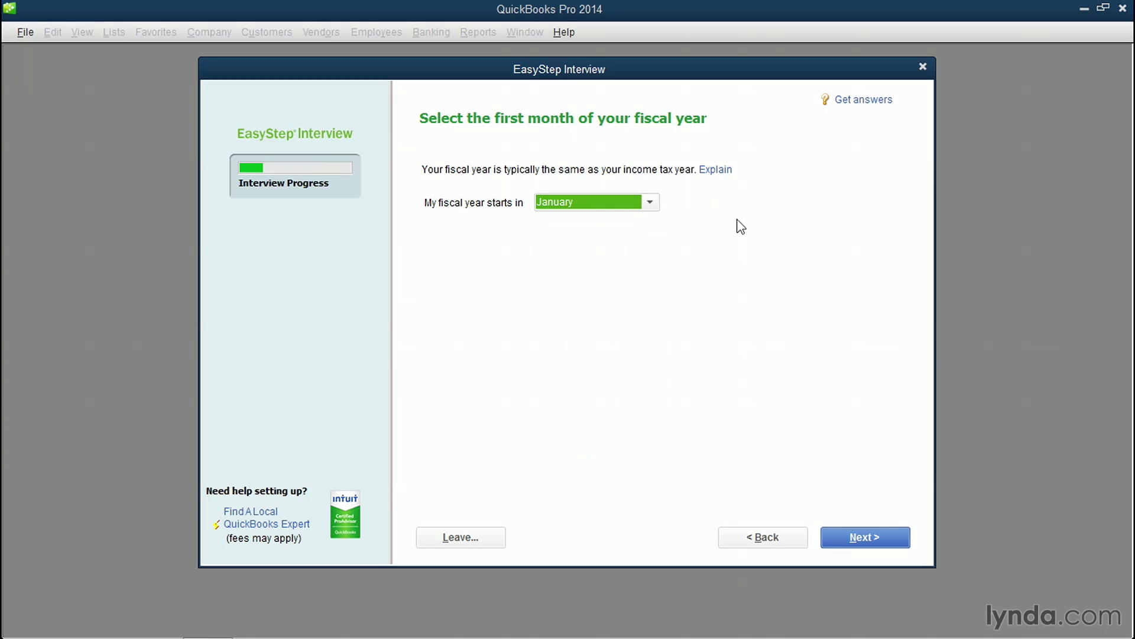
left_click(905, 541)
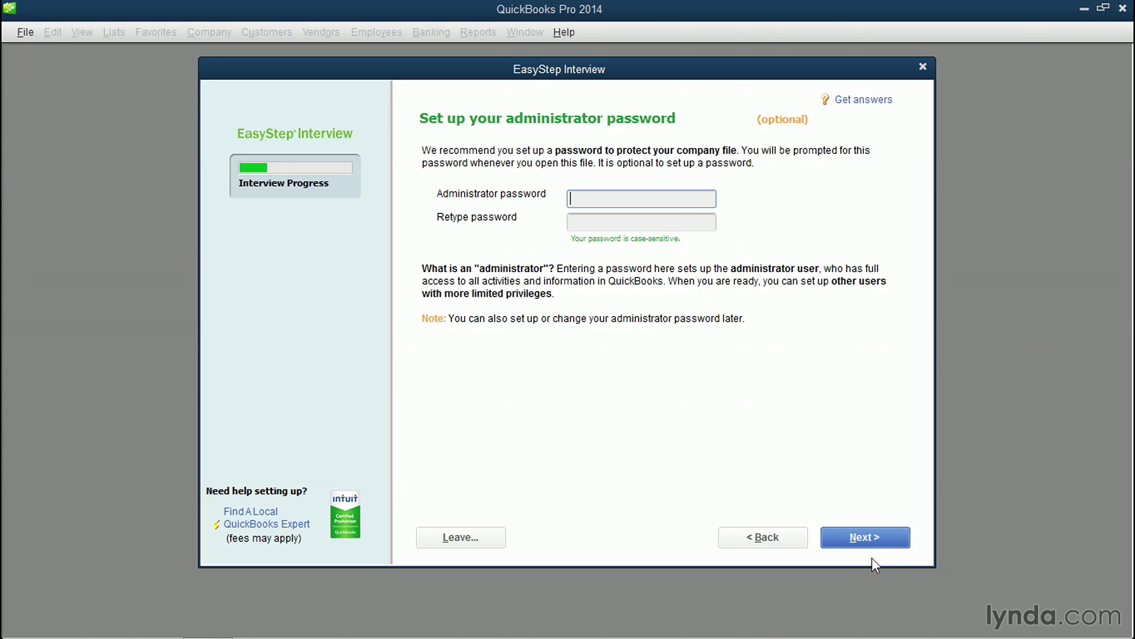
Step: Leave the administrator password blank and bring up the company file save dialog
left_click(865, 537)
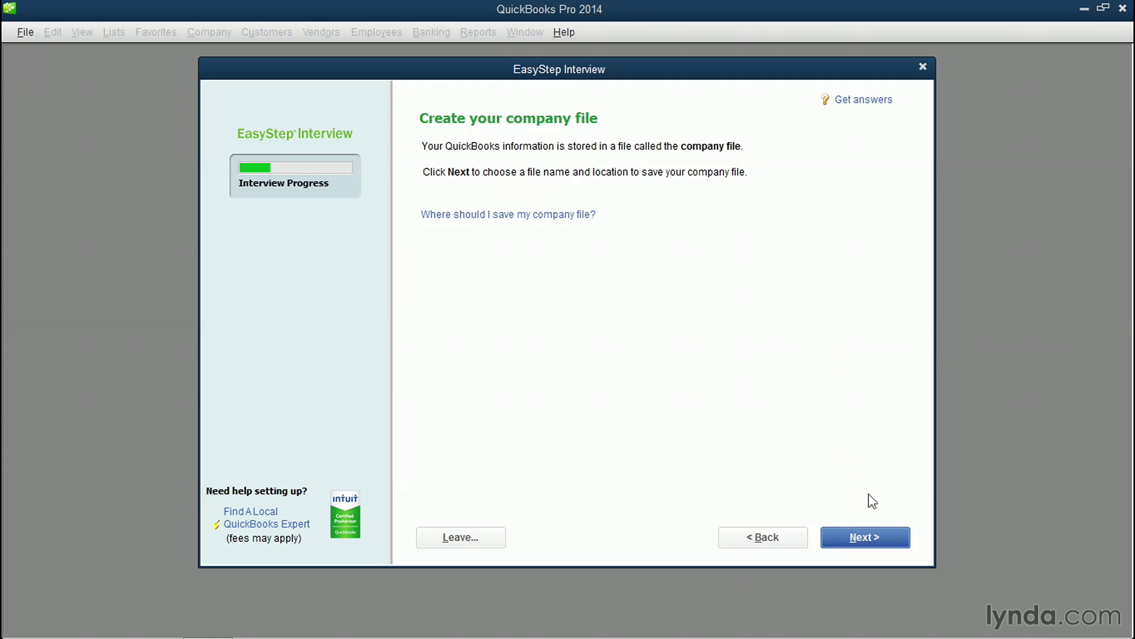
left_click(881, 535)
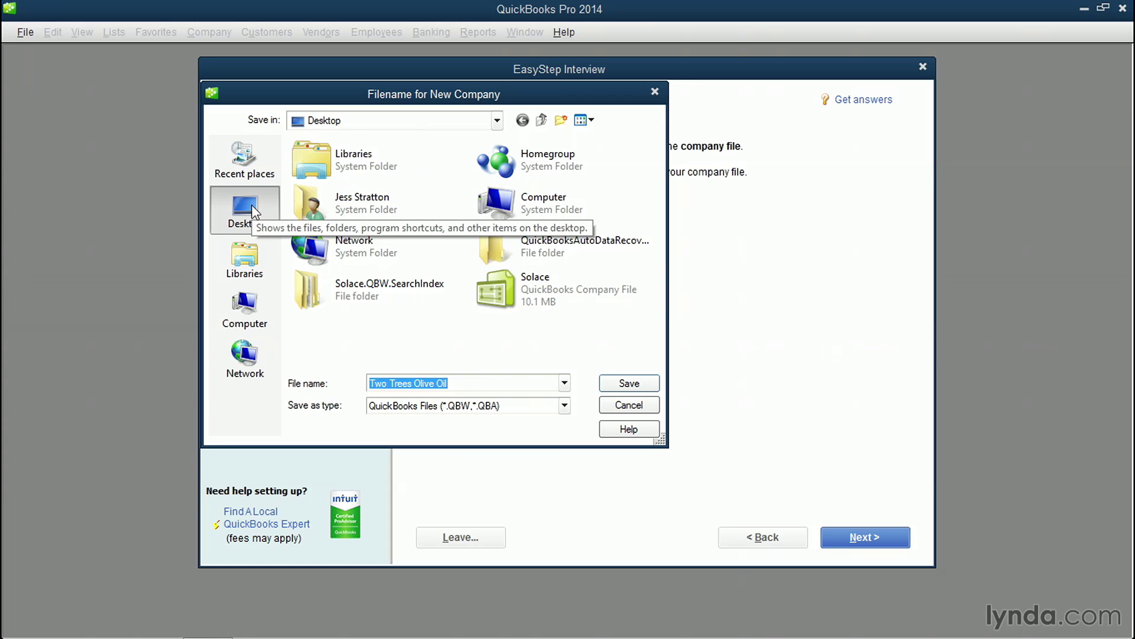
Step: Save the company file as Two Trees Olive Oil on the Desktop
left_click(497, 122)
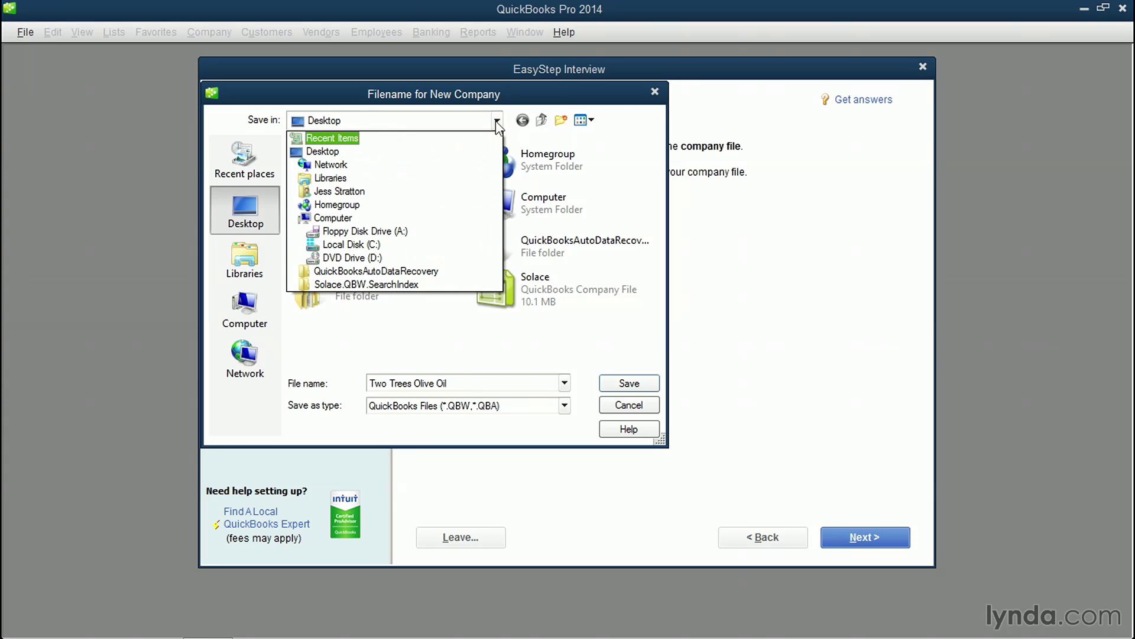
left_click(496, 122)
left_click(472, 380)
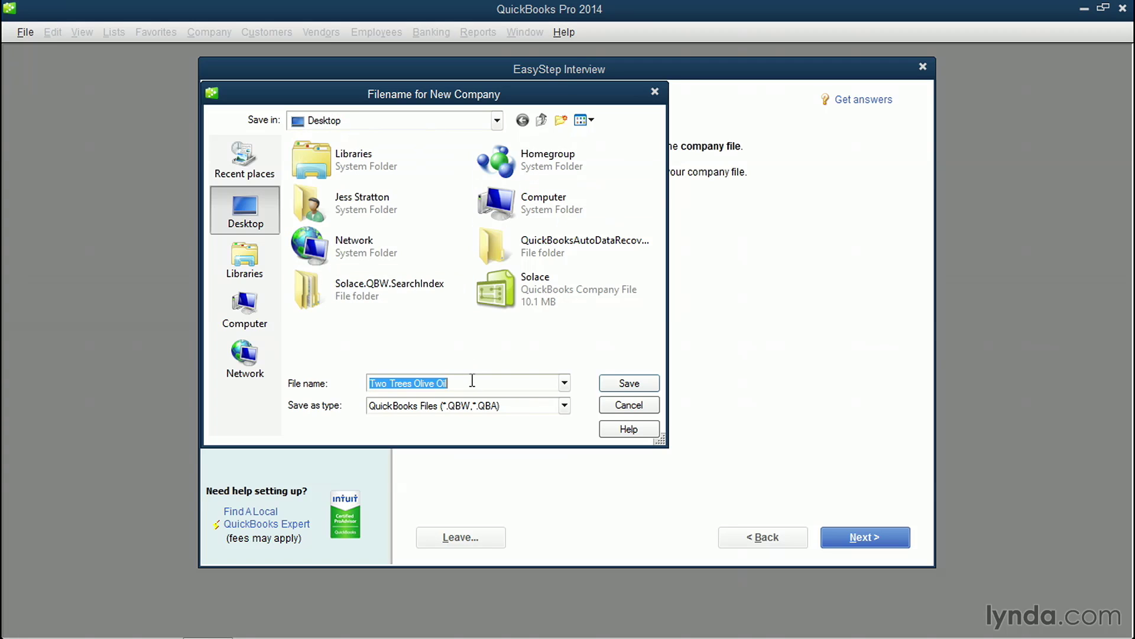
left_click(629, 386)
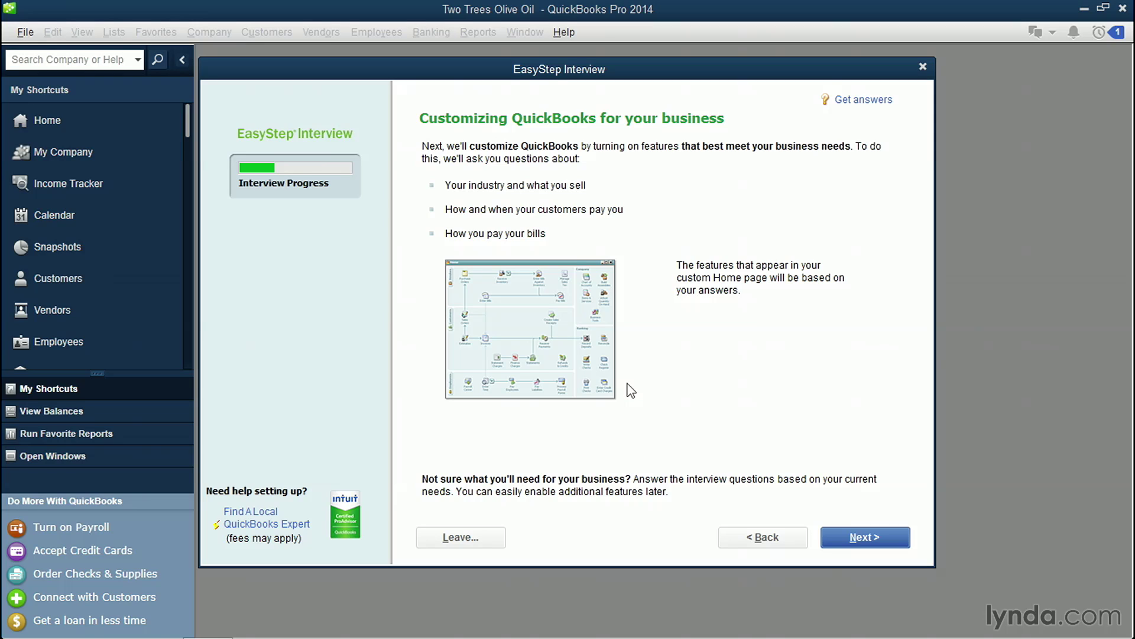
left_click(863, 538)
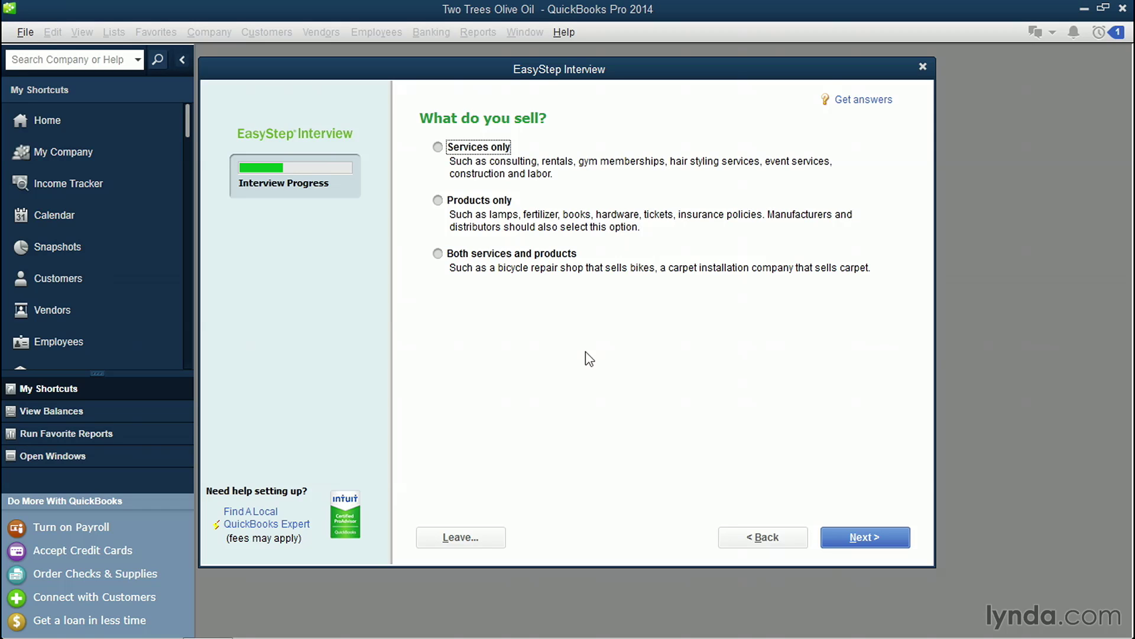
Step: Answer that the company sells services and products, charges sales tax, and uses estimates and statements
left_click(438, 253)
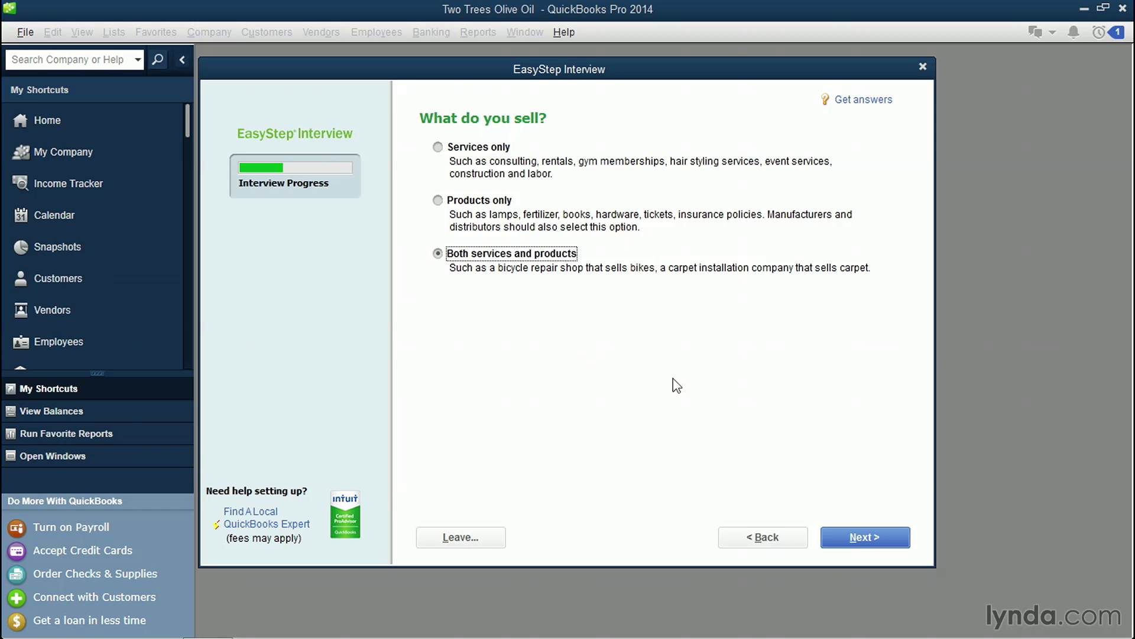
left_click(877, 538)
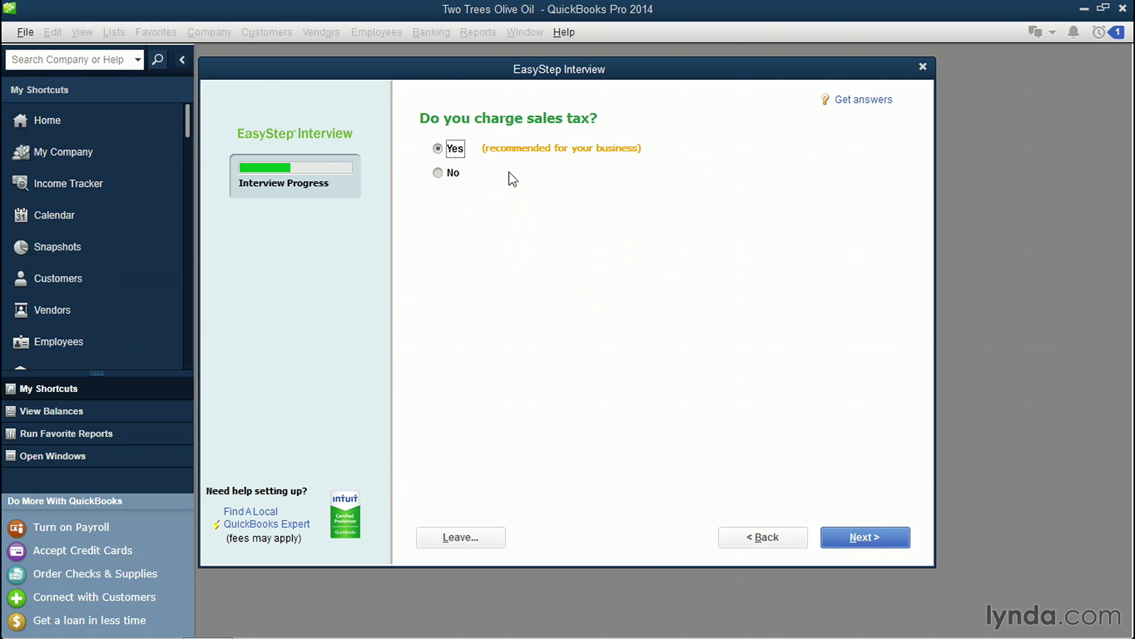
left_click(886, 538)
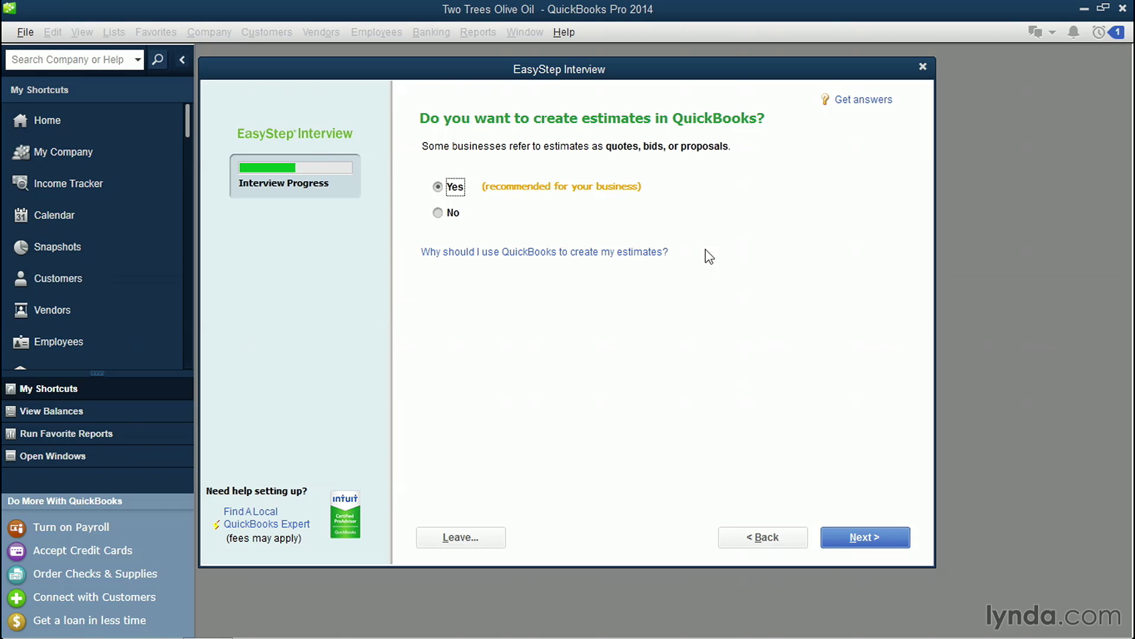
left_click(449, 213)
left_click(451, 187)
left_click(867, 538)
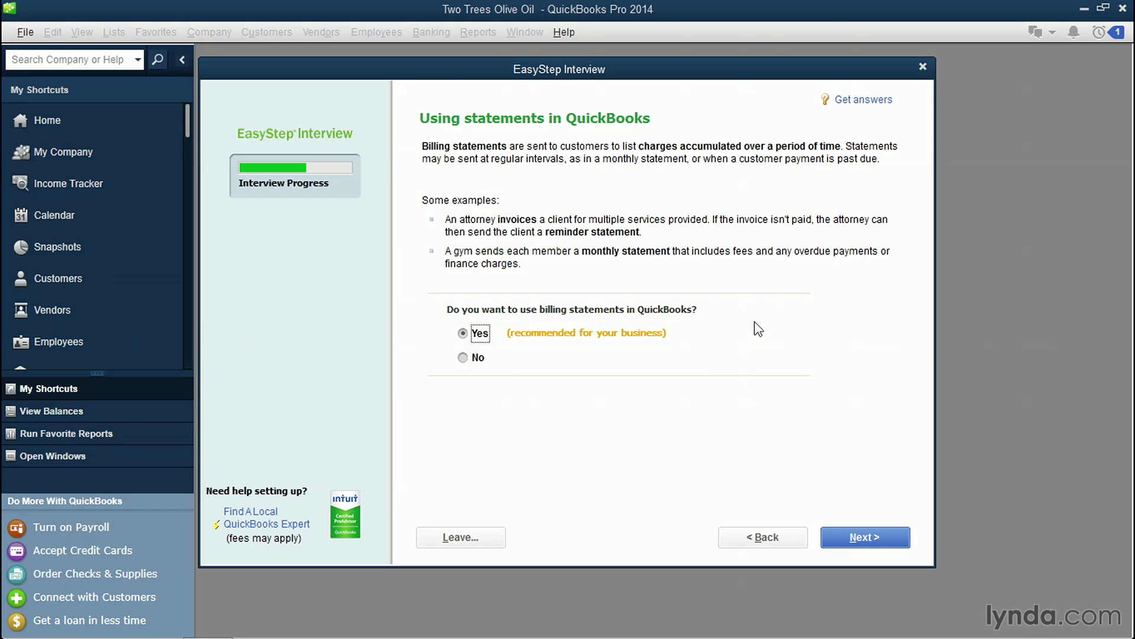
left_click(899, 544)
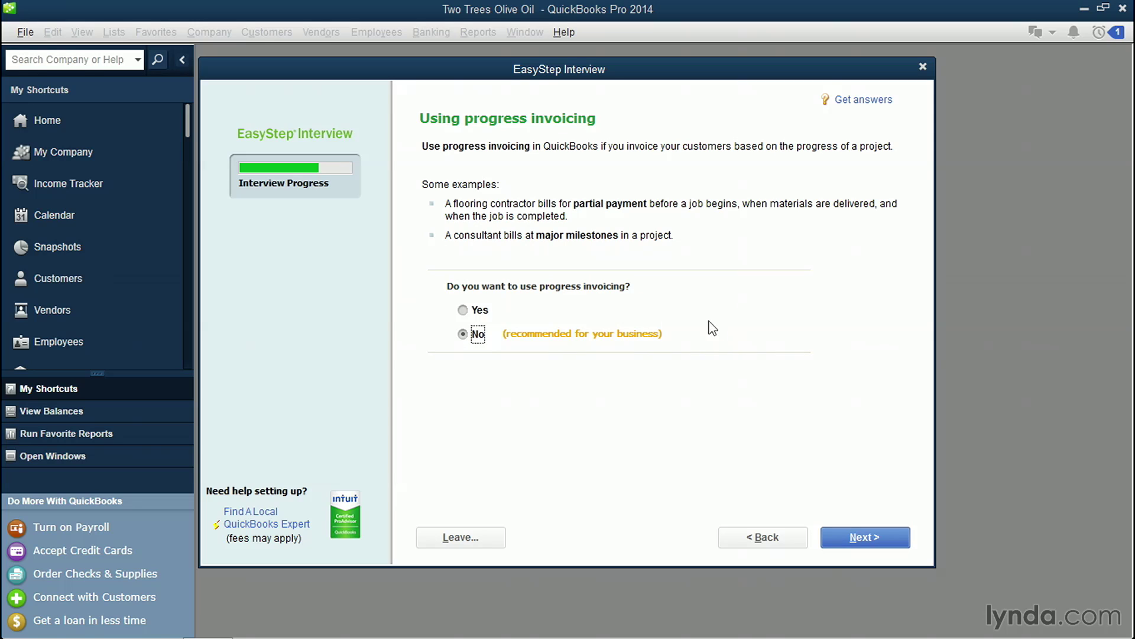
Step: Turn on progress invoicing, bill tracking, inventory tracking and time tracking
left_click(463, 310)
left_click(874, 538)
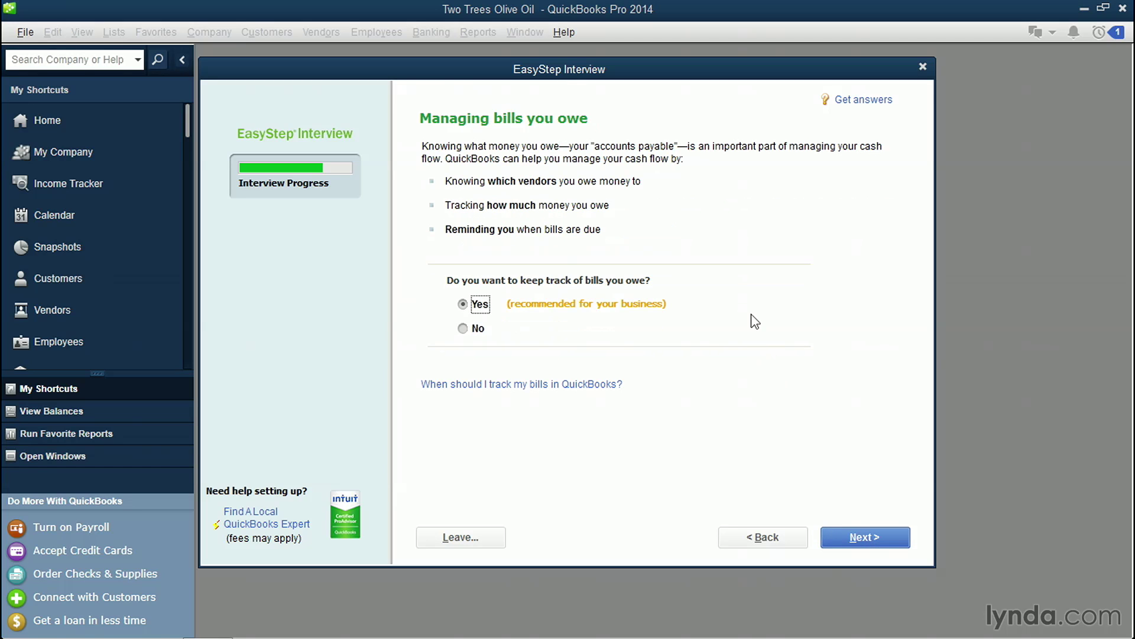
left_click(861, 543)
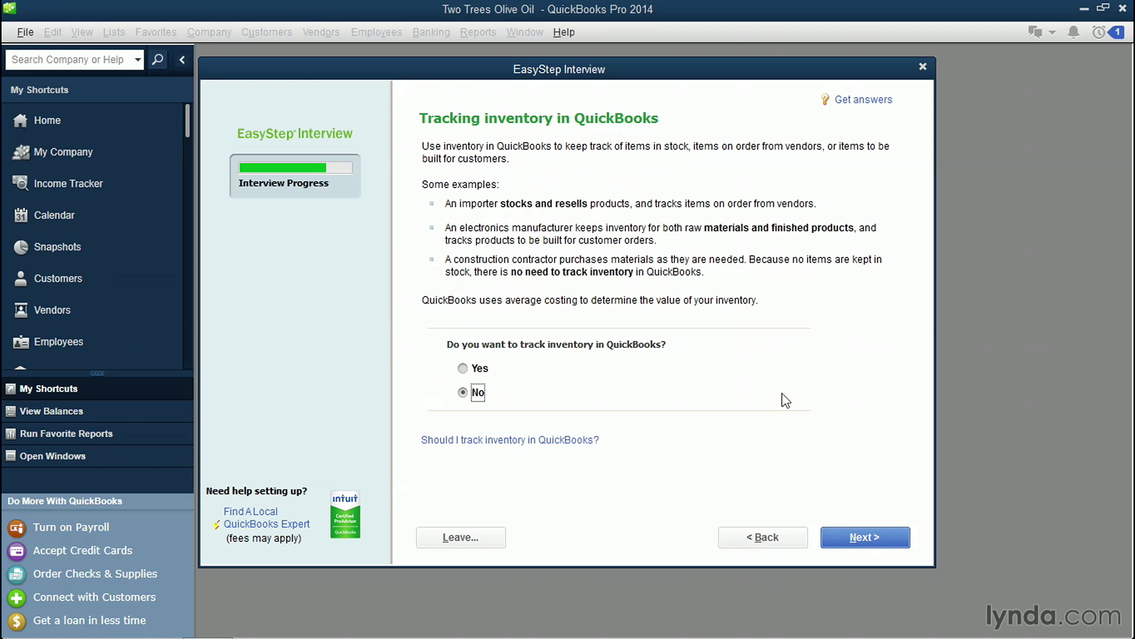
left_click(463, 370)
left_click(878, 531)
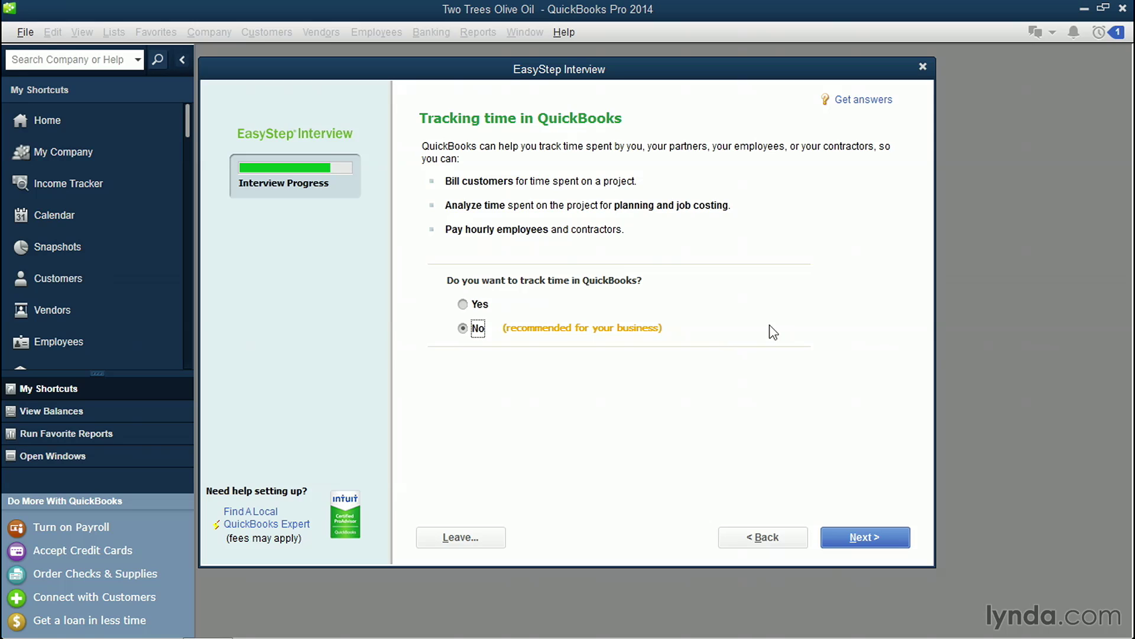
left_click(468, 304)
left_click(867, 538)
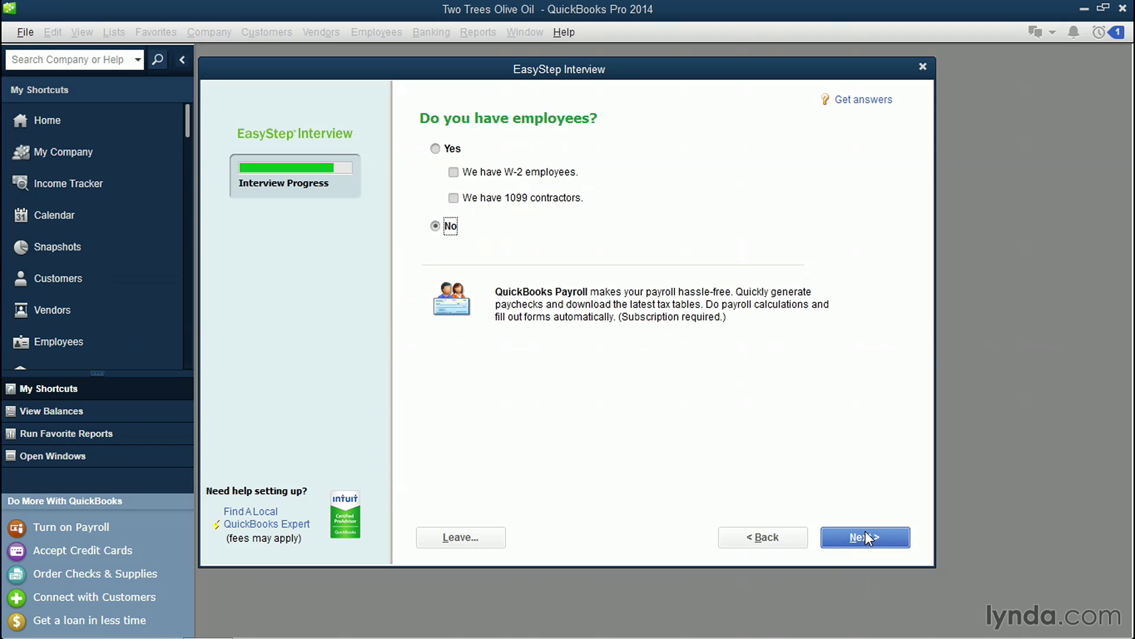
Step: Record that the company has both W-2 employees and 1099 contractors
left_click(436, 149)
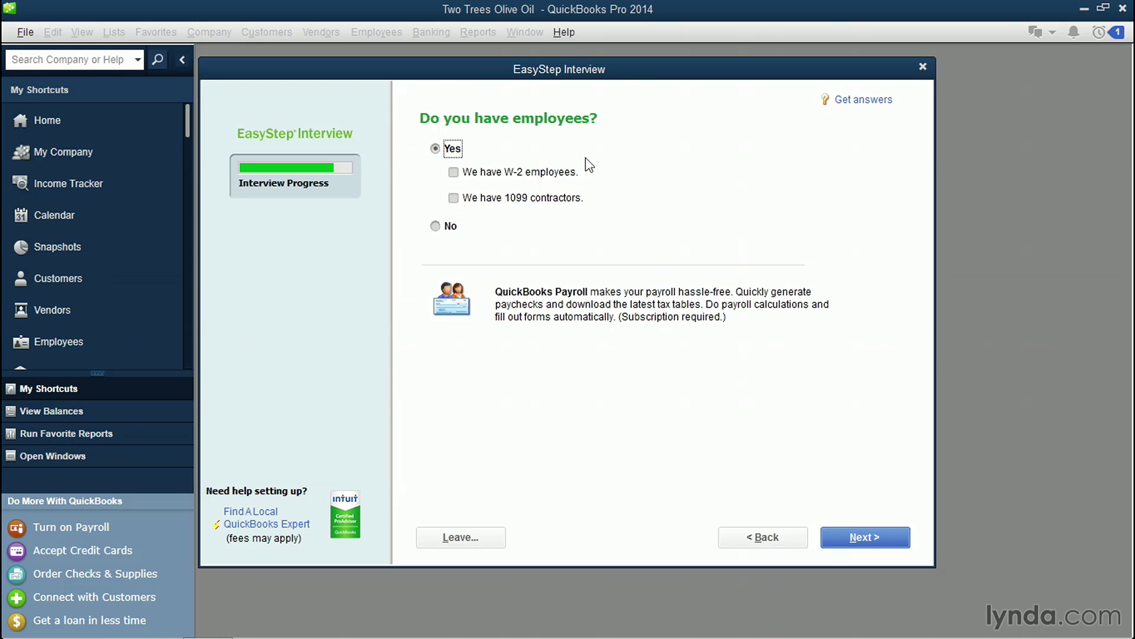
left_click(453, 173)
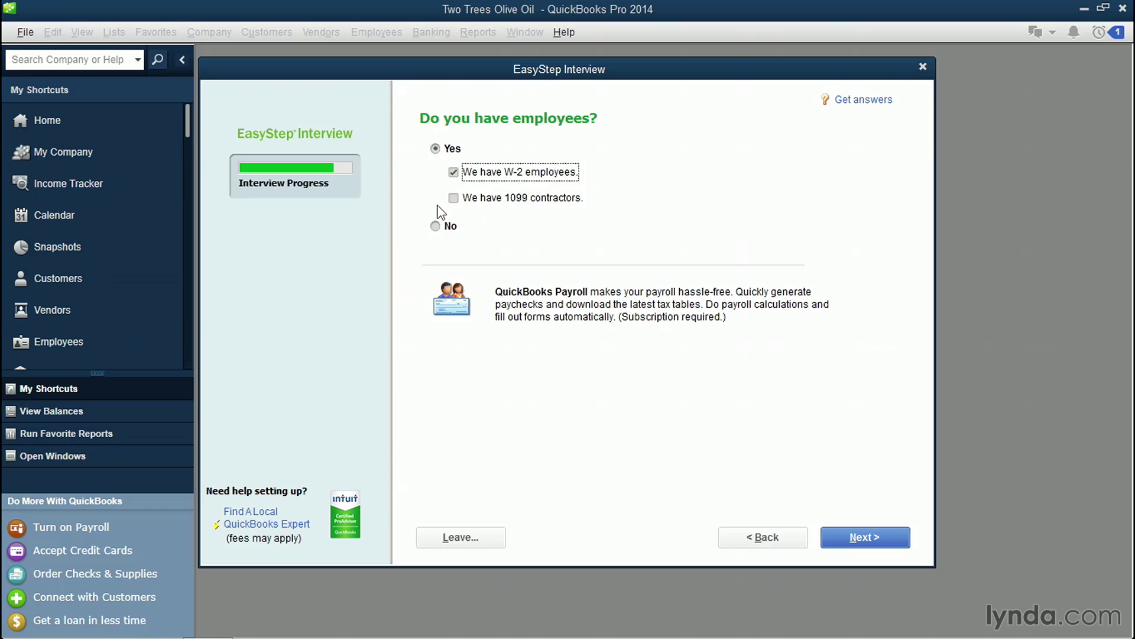
left_click(453, 198)
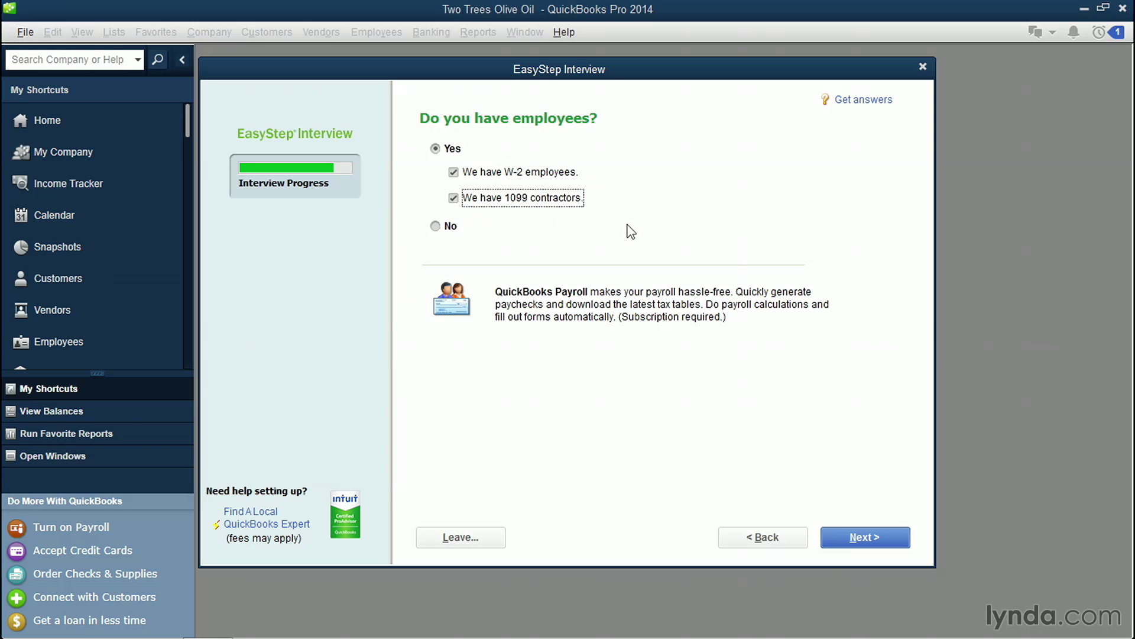
left_click(890, 538)
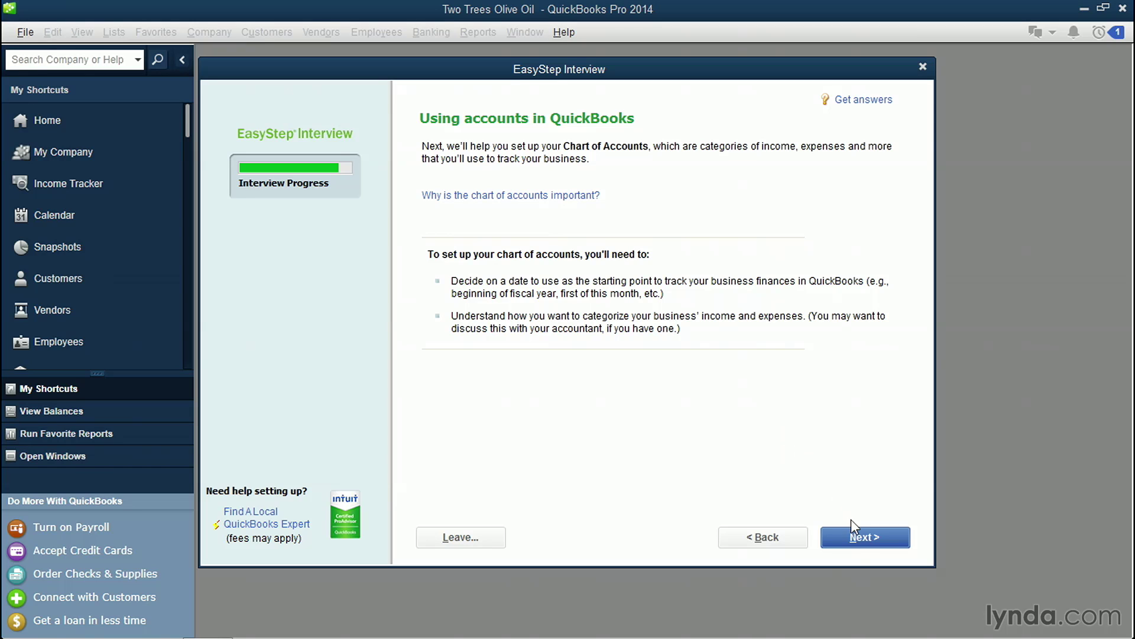
left_click(863, 539)
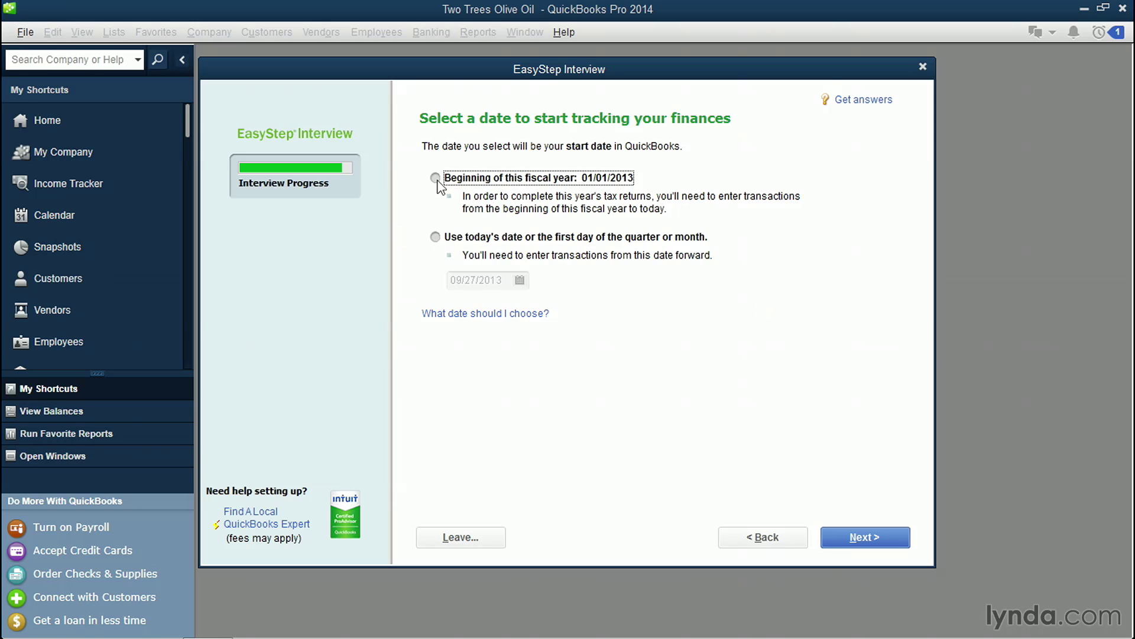
Step: Choose a custom tracking start date of 08/08/2013 from the calendar
left_click(436, 237)
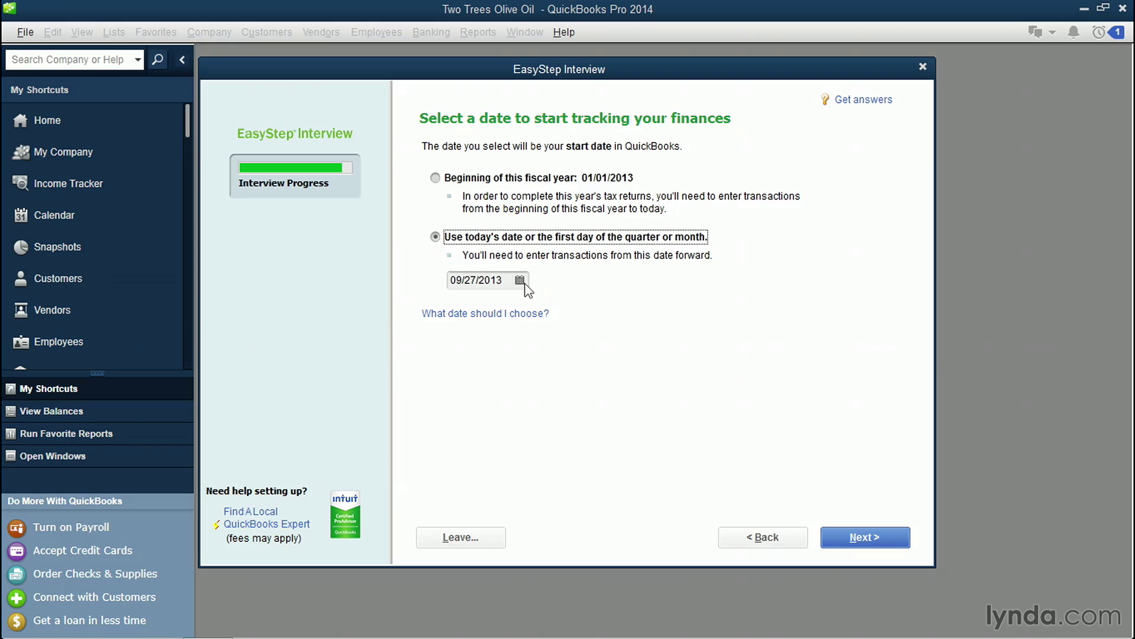
left_click(520, 281)
left_click(467, 308)
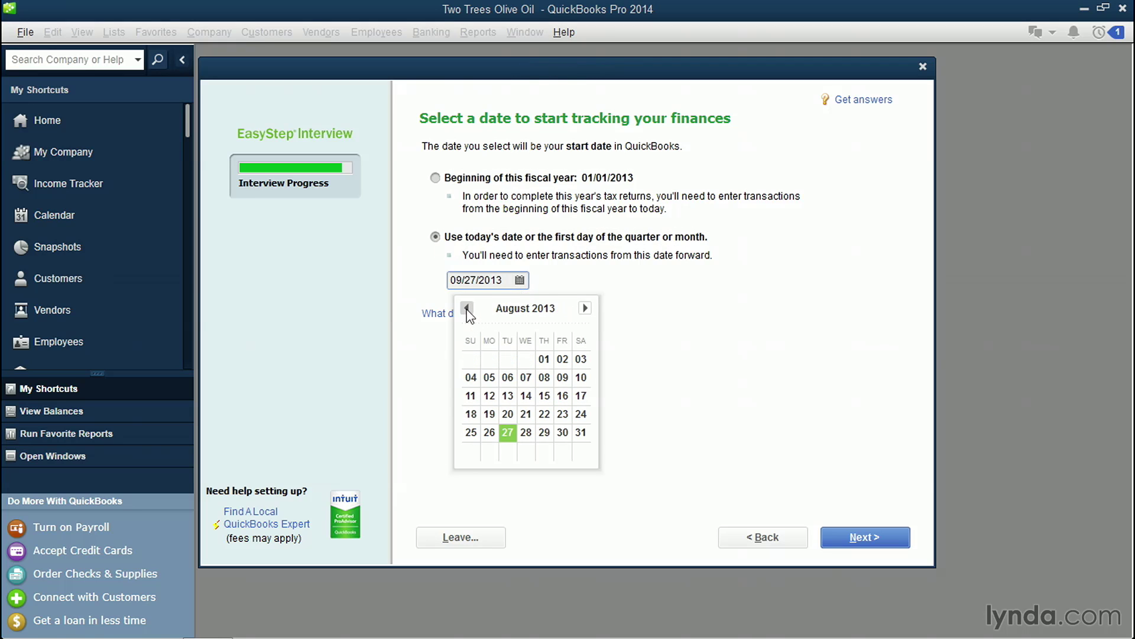
left_click(541, 378)
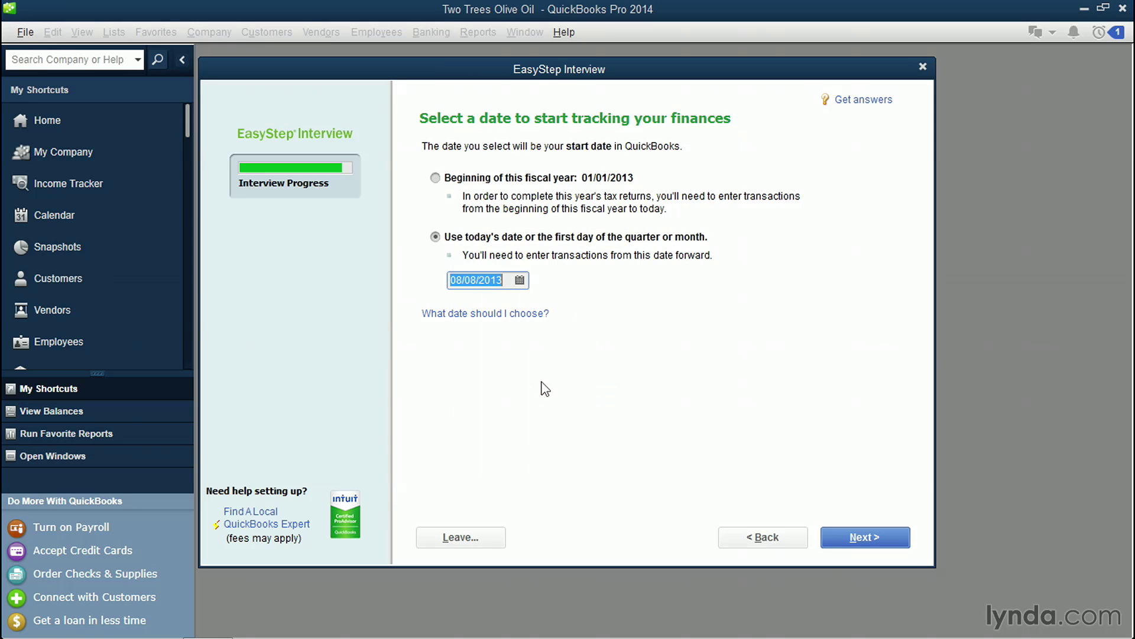
Step: Exclude Purchases - Resale Items and include Business Licenses and Permits and Printing and Reproduction accounts
left_click(885, 523)
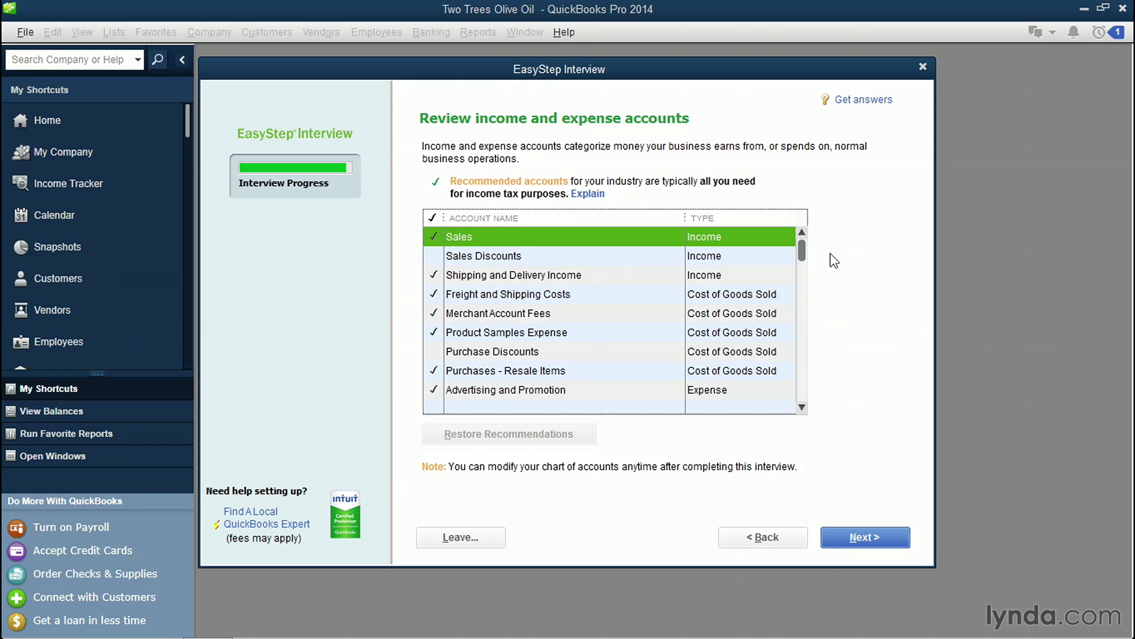
left_click_drag(802, 251, 805, 267)
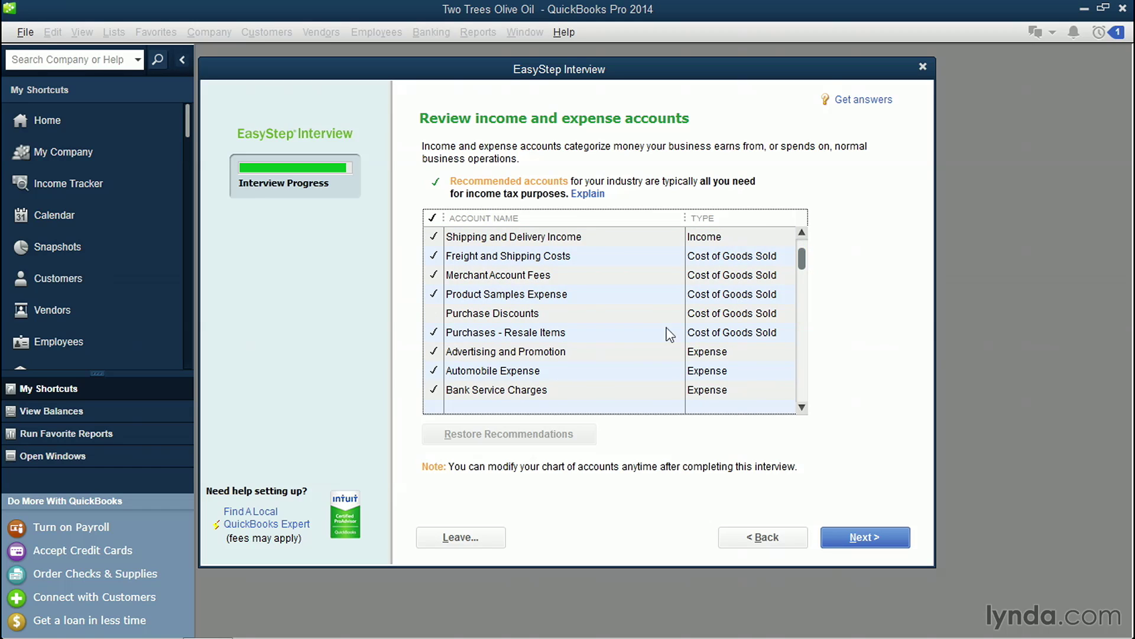
left_click(436, 333)
left_click_drag(803, 270, 810, 288)
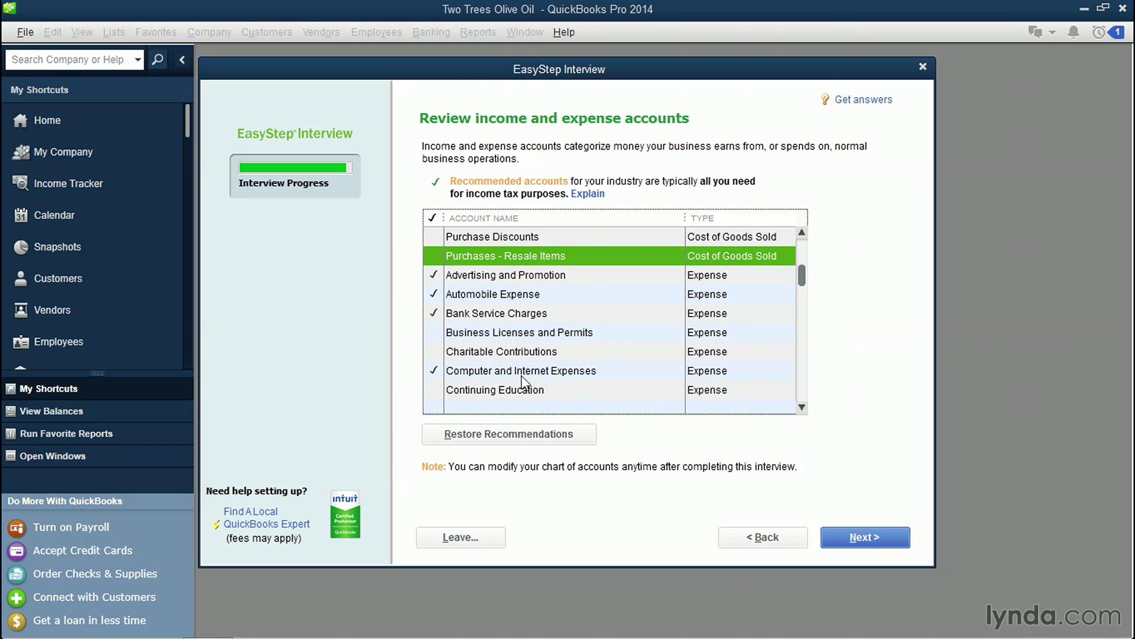
left_click(436, 333)
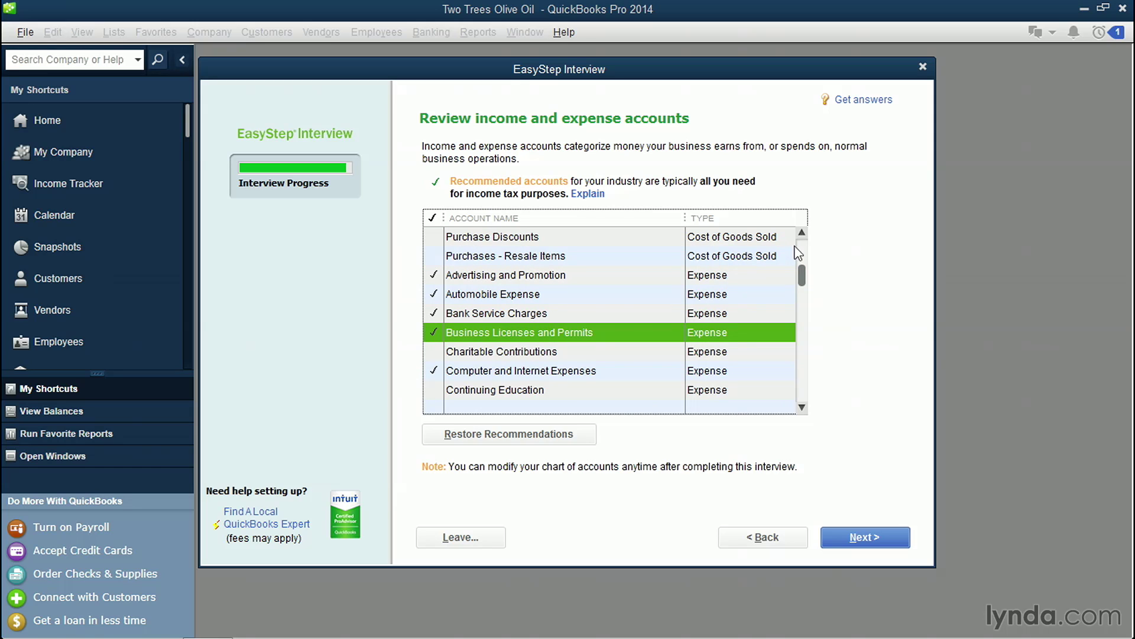
left_click_drag(803, 275, 802, 344)
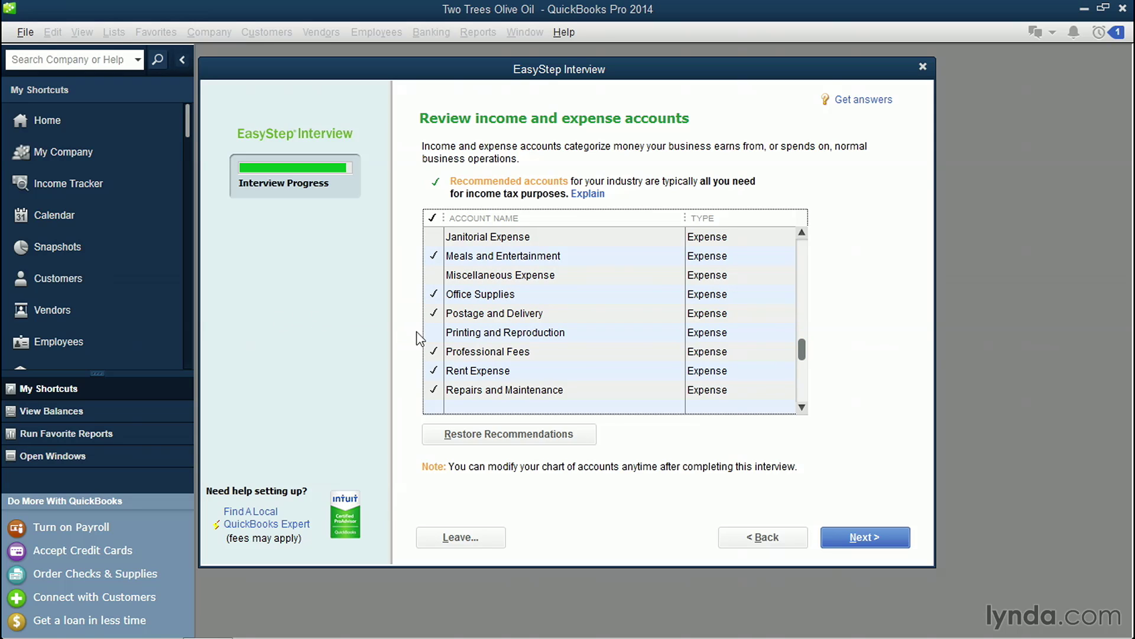
left_click(432, 332)
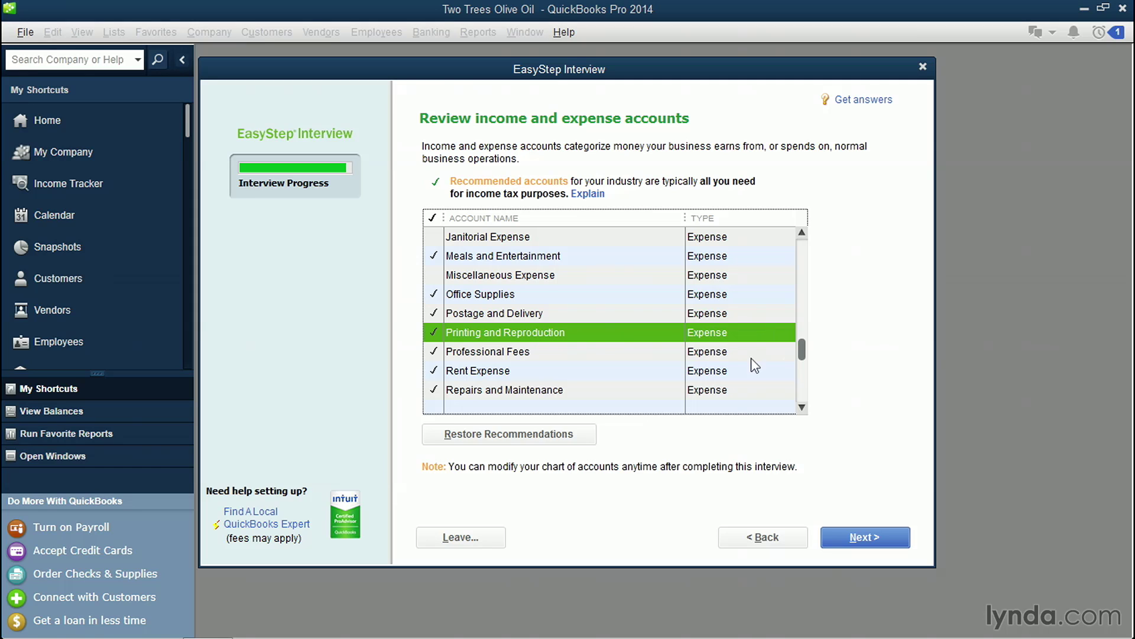
left_click_drag(803, 350, 815, 321)
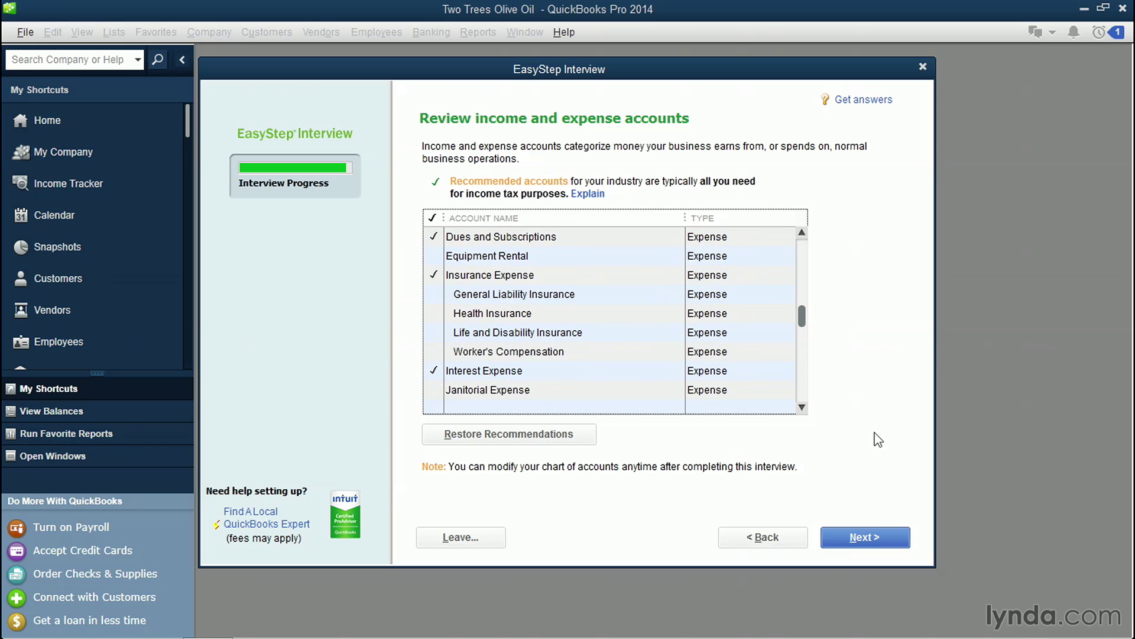
left_click(877, 535)
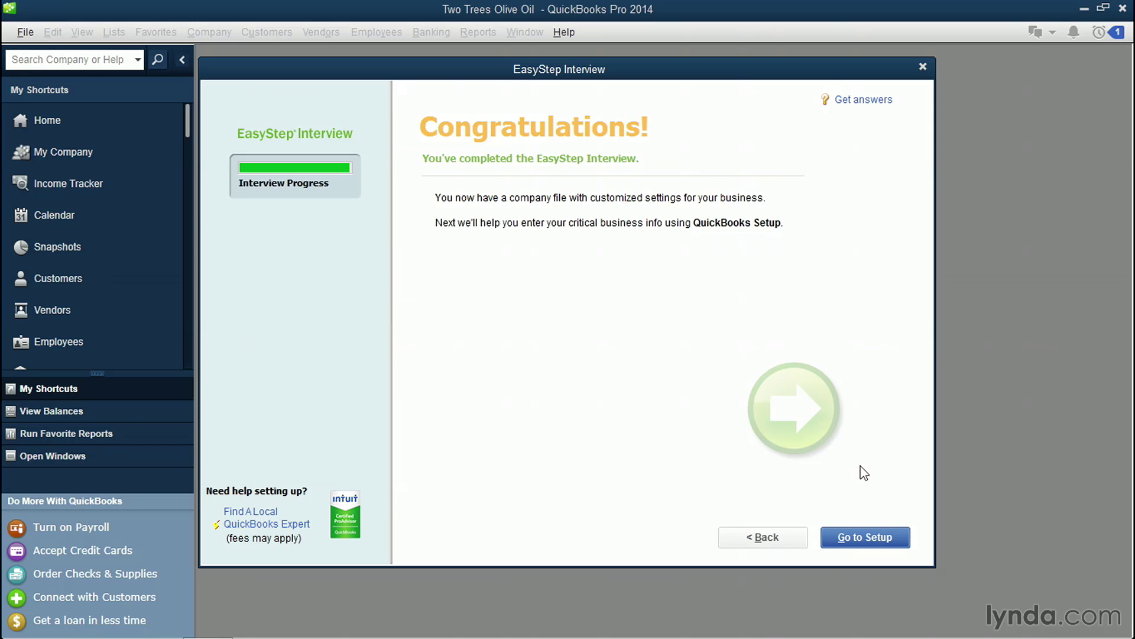
Step: Leave the finished interview and close QuickBooks Setup without adding people, products or bank accounts
left_click(879, 528)
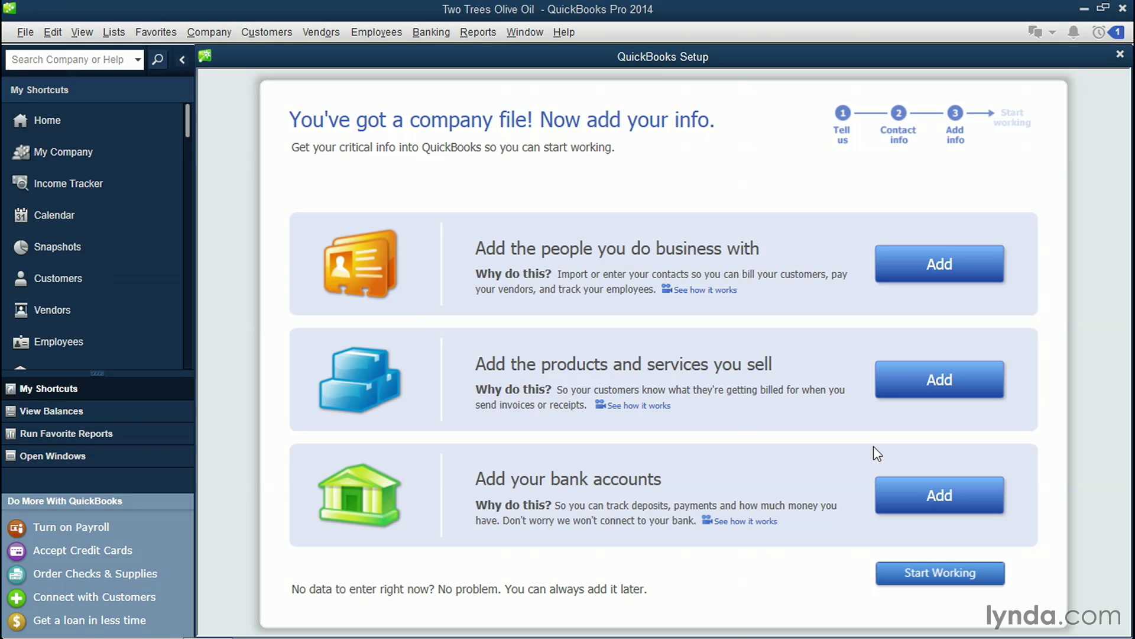
left_click(1120, 55)
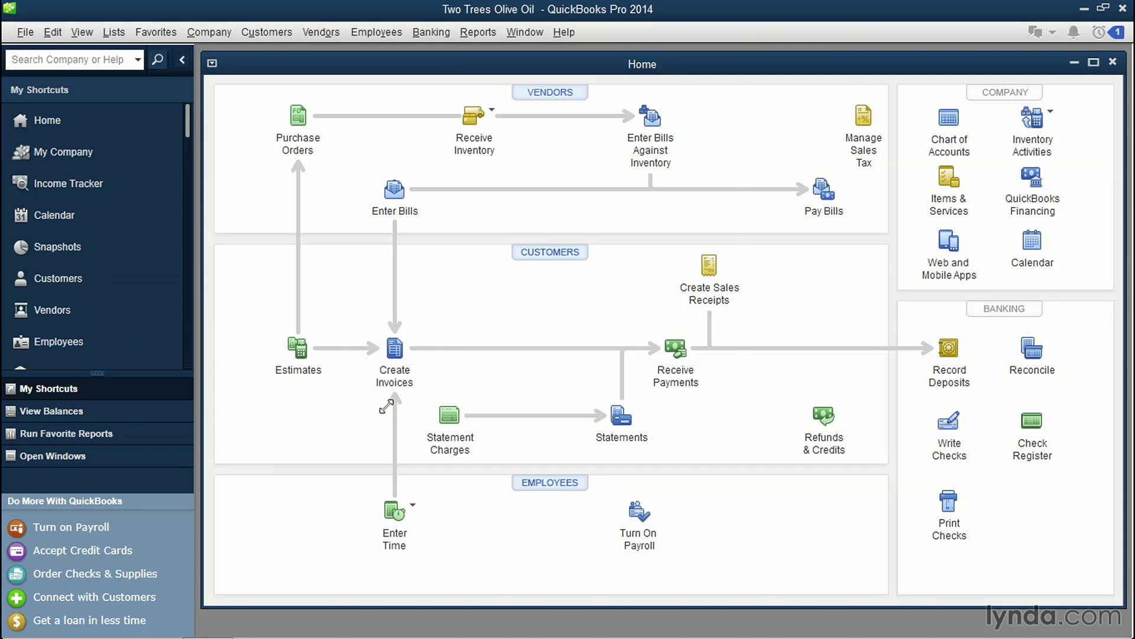